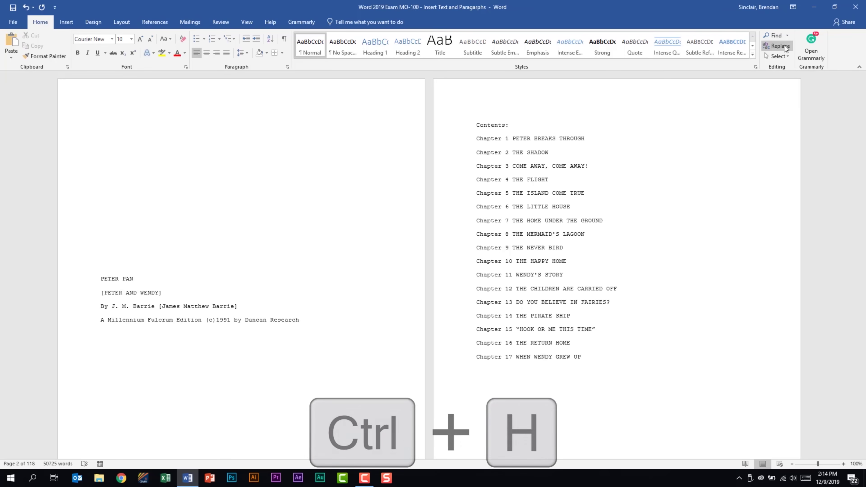
Set up a find and replace that searches for "Chapter 2" and replaces it with "Part 2".
click(780, 46)
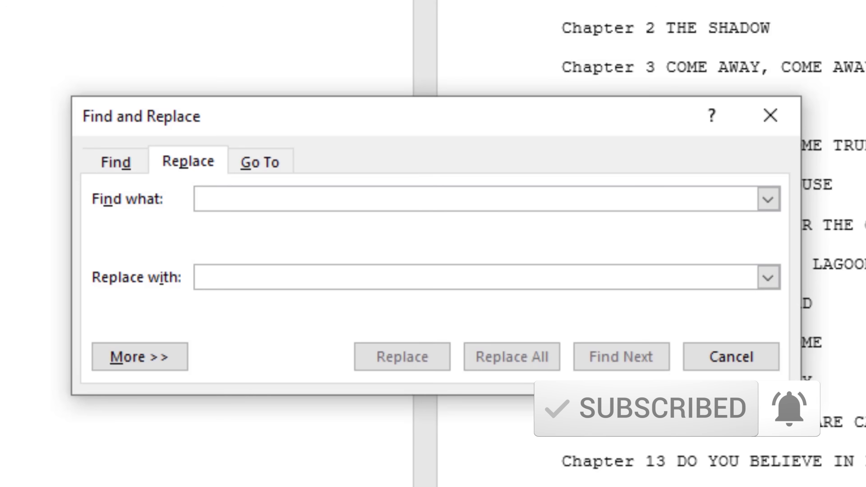
text(Chapter 2)
key(Tab)
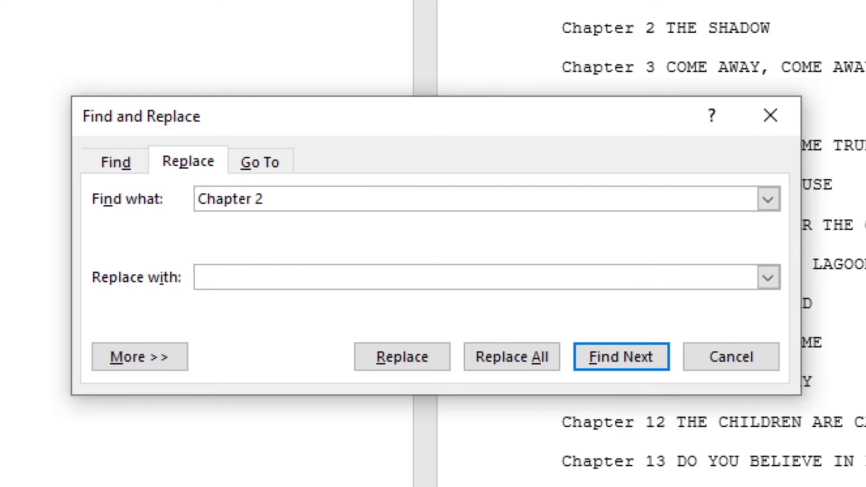
text(Part 2)
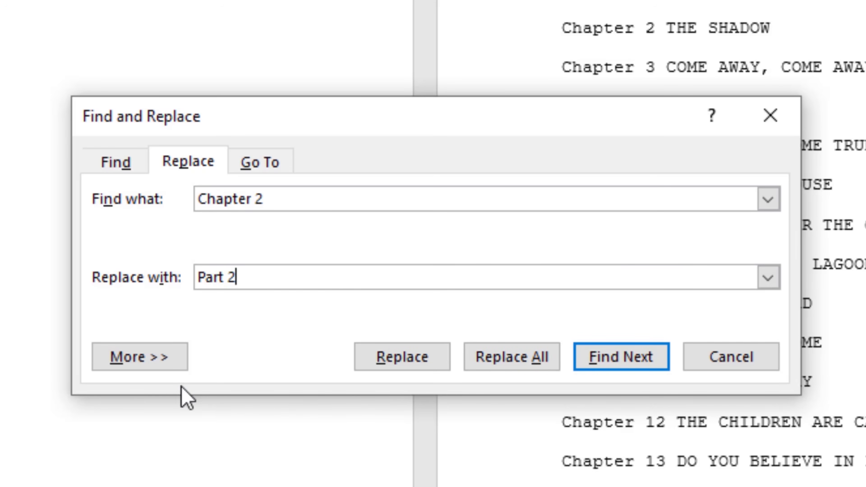
Try adding an em dash special character to the replacement text, and restore the text to "Part 2".
click(169, 363)
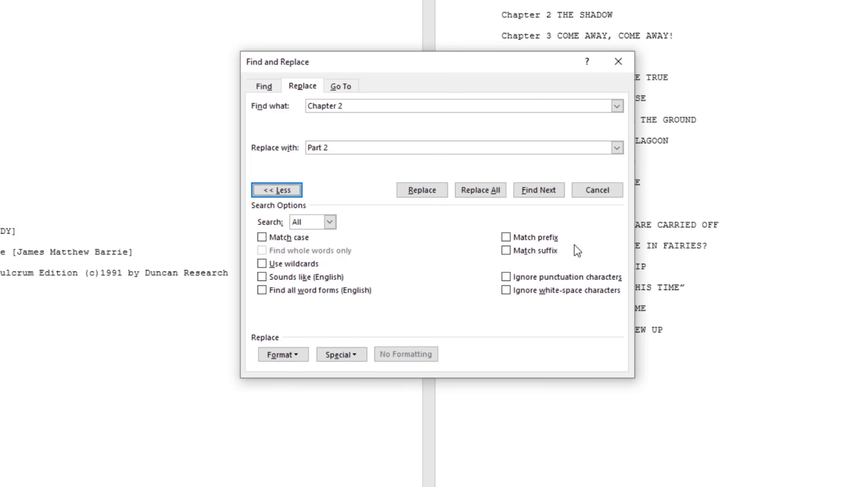
click(297, 354)
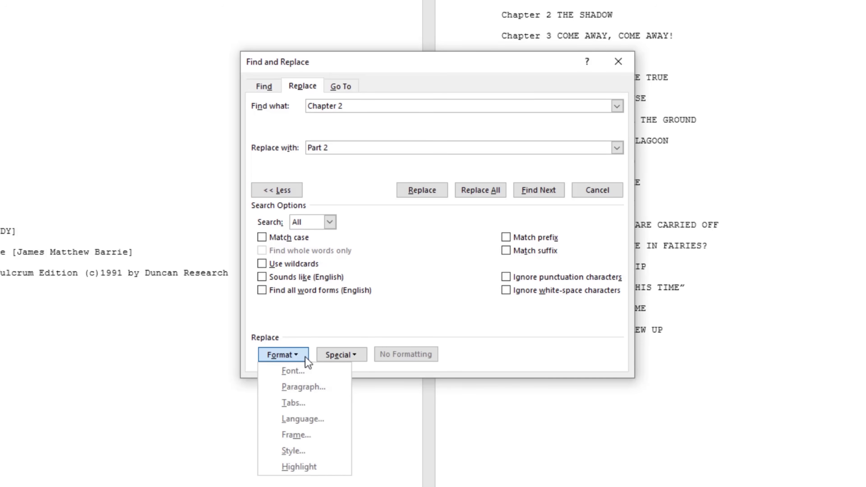
click(344, 353)
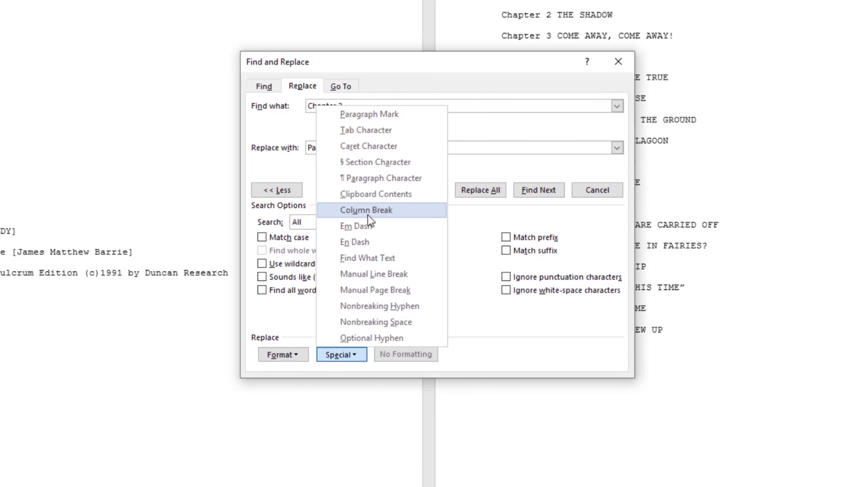
click(373, 227)
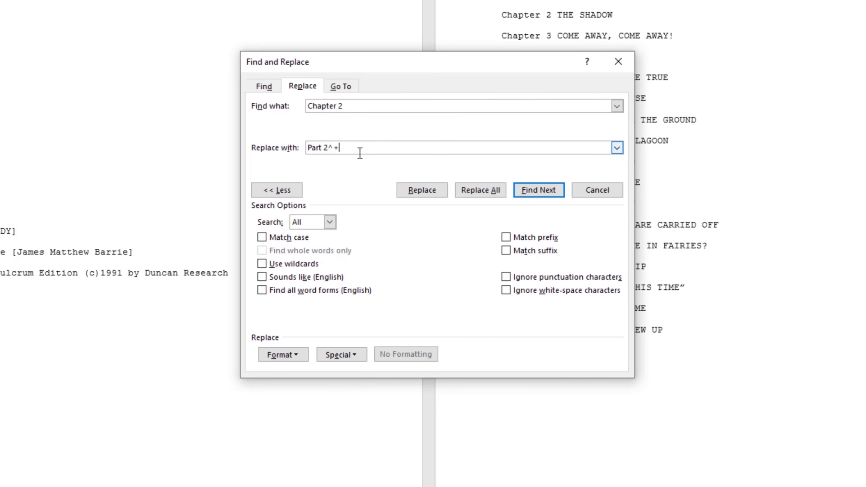
key(BackSpace)
key(BackSpace)
key(BackSpace)
key(BackSpace)
text(2)
Replace all occurrences of "Chapter 2" with "Part 2" and close the find and replace dialog.
click(497, 196)
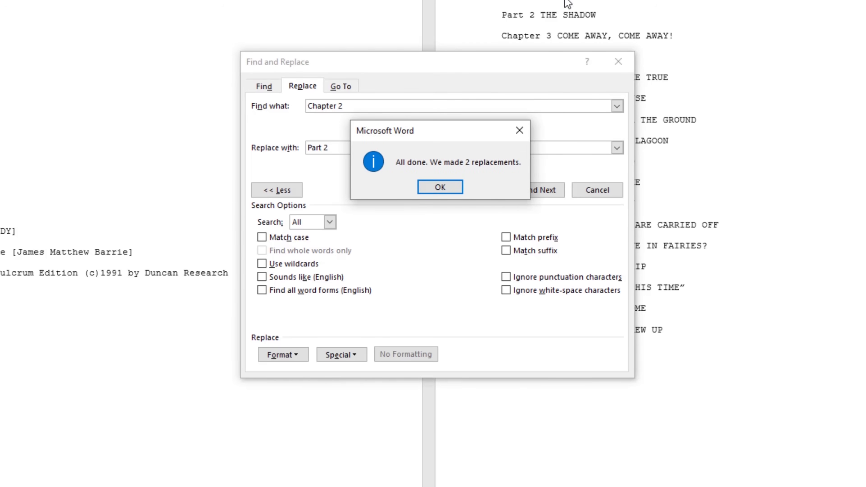
click(441, 190)
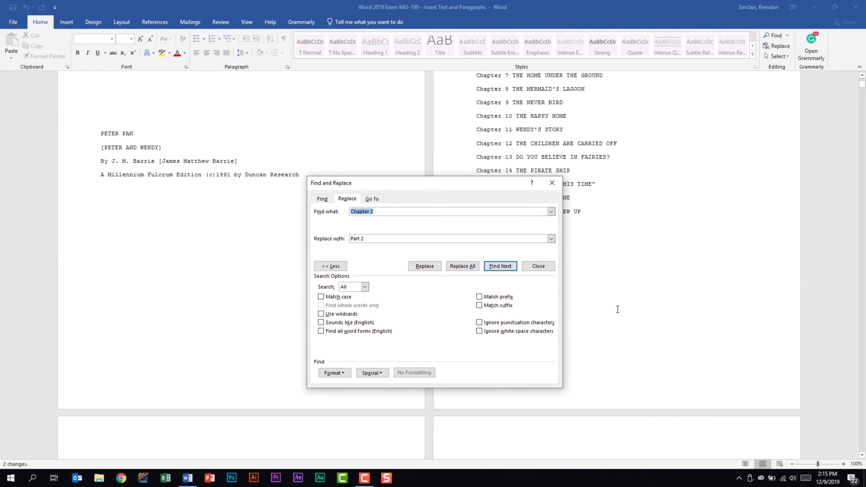
scroll(617, 309, up, 2)
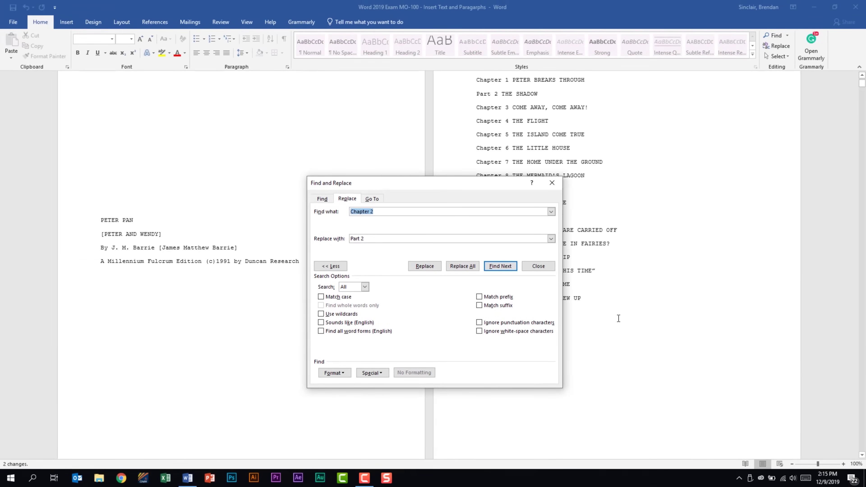
click(557, 183)
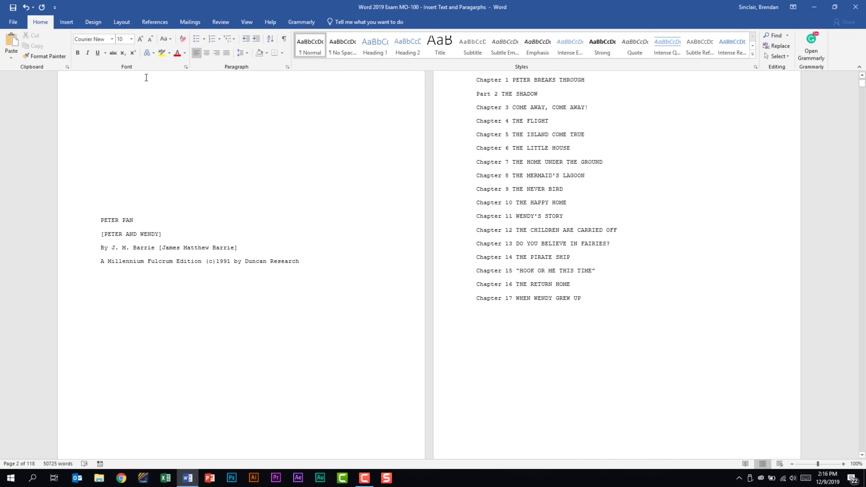
Insert the Right White Tortoise Shell Bracket symbol (character code 3019) in the Microsoft PhagsPa font below the contents list.
click(66, 22)
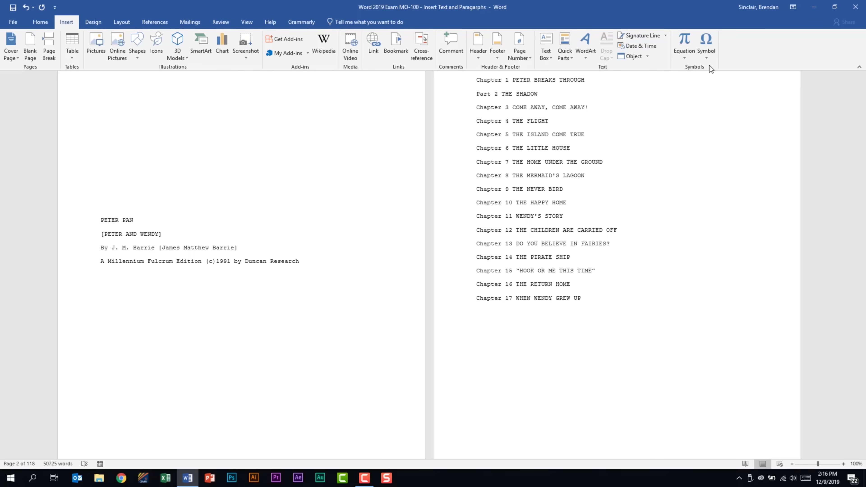
click(710, 54)
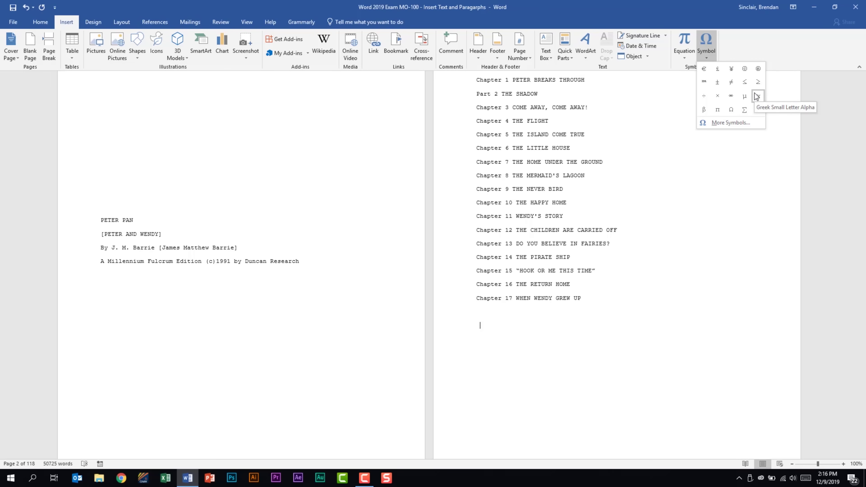
click(739, 122)
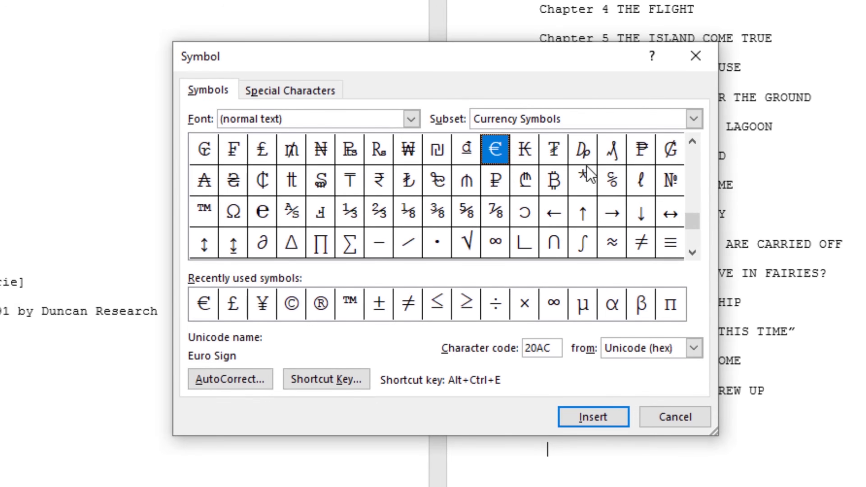
click(411, 119)
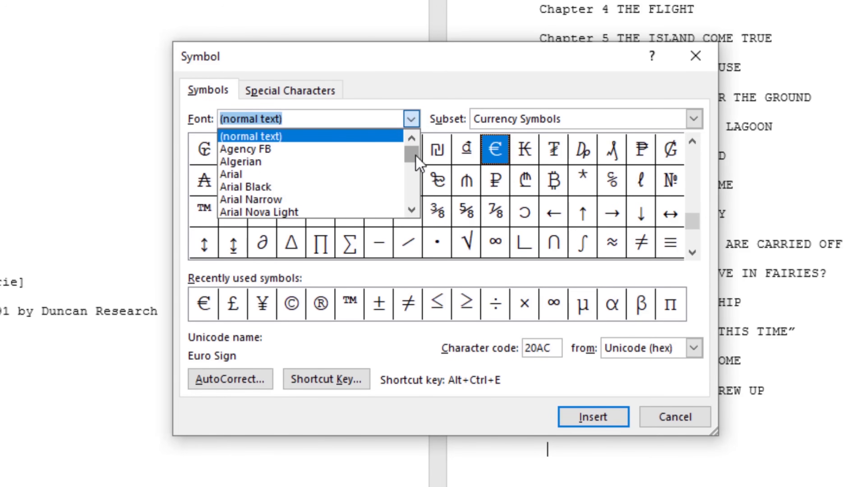
drag(416, 157, 416, 182)
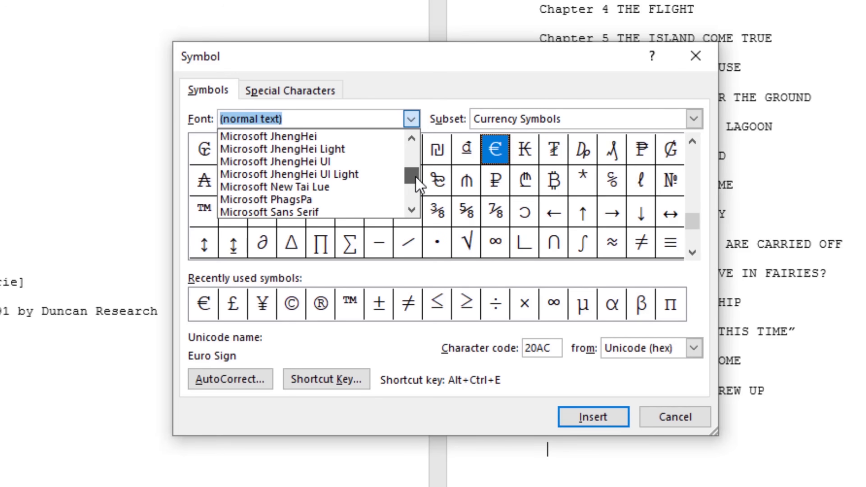
click(351, 200)
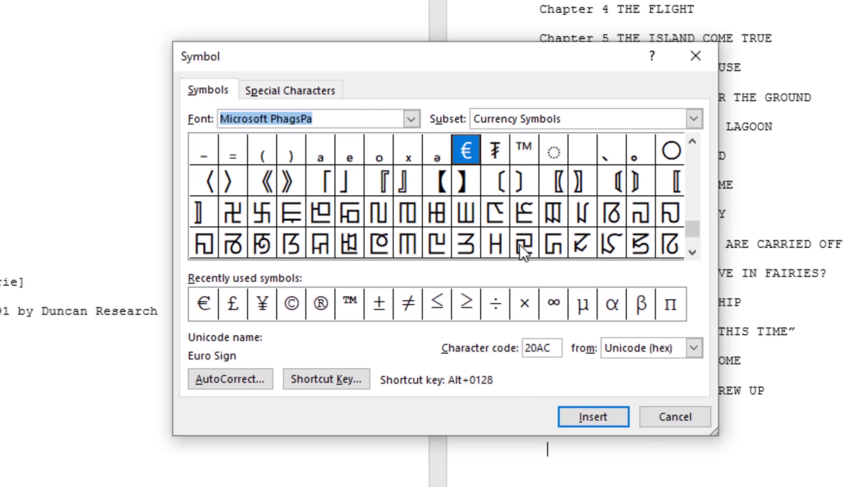
click(639, 249)
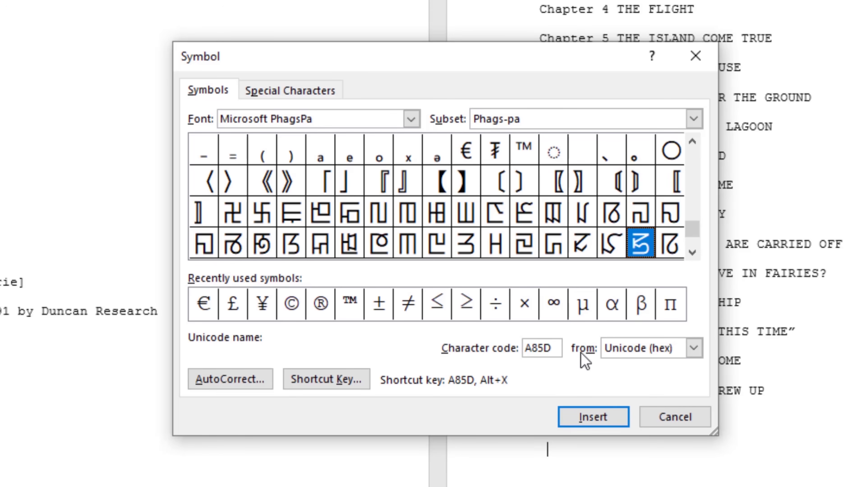
click(669, 188)
click(639, 187)
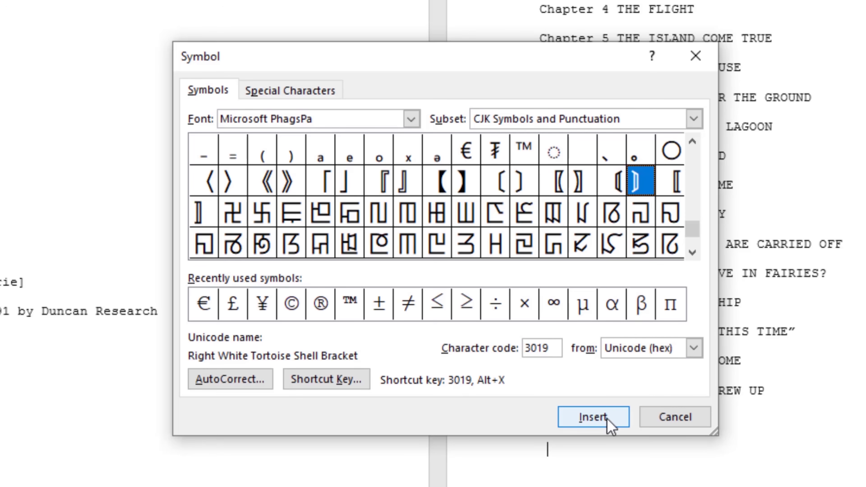
click(609, 426)
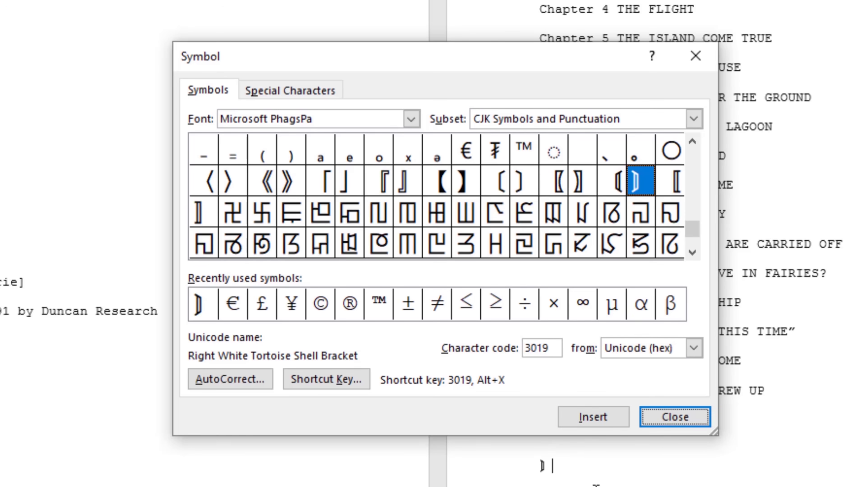
Insert the Copyright special character after the bracket symbol below the contents list.
click(317, 89)
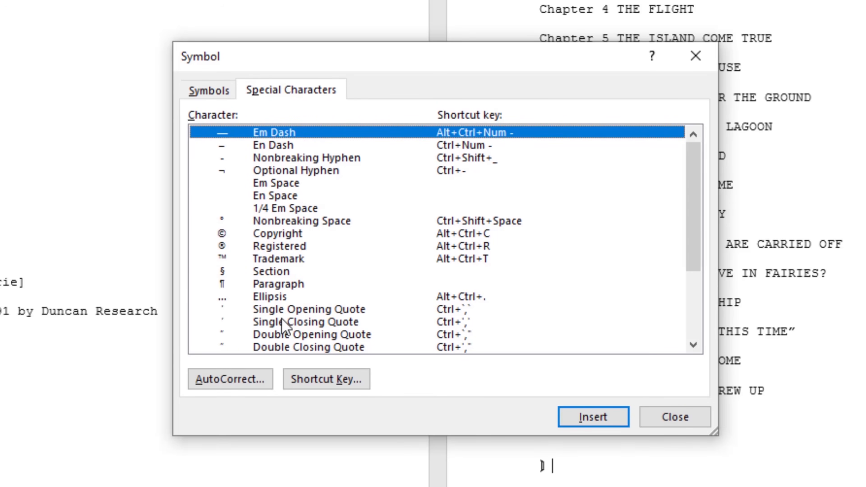
scroll(696, 174, down, 3)
scroll(695, 205, up, 3)
click(314, 236)
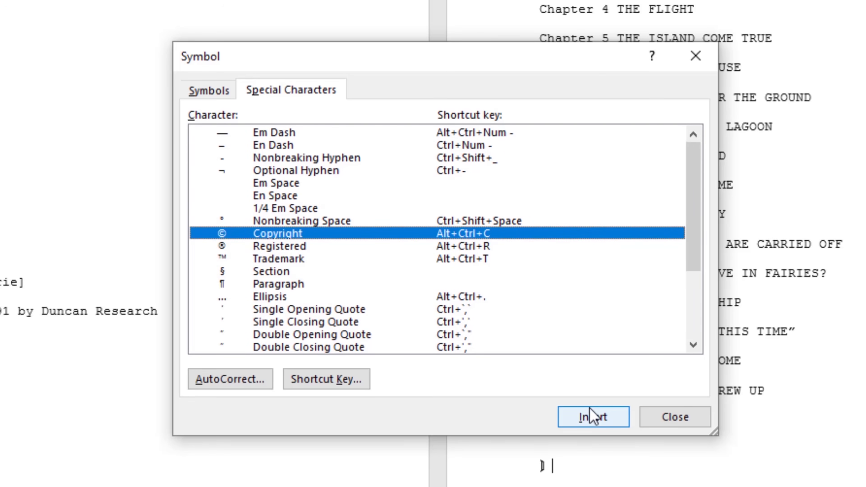
click(592, 414)
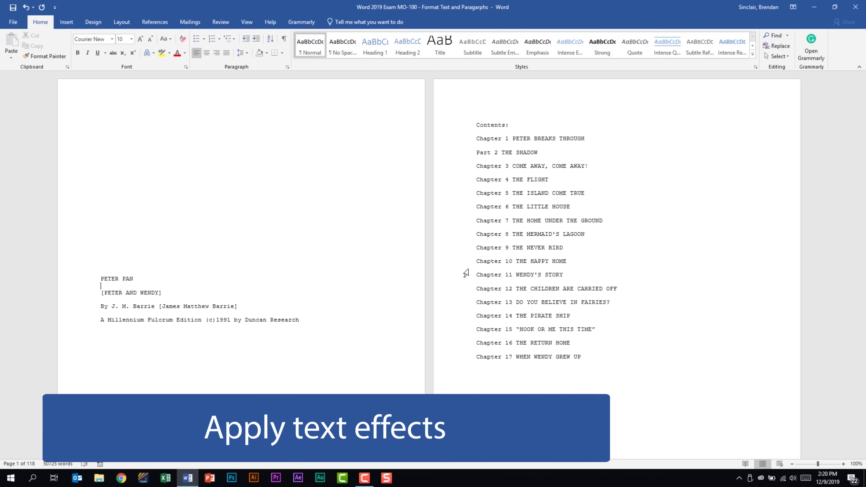
Select the "PETER PAN" title line and examine the underline, text effect, shadow, highlight and font colour options.
click(93, 280)
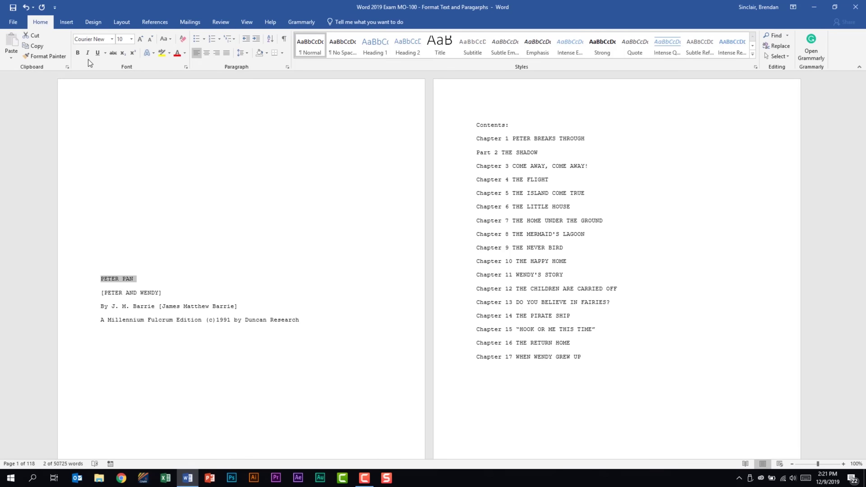
click(105, 53)
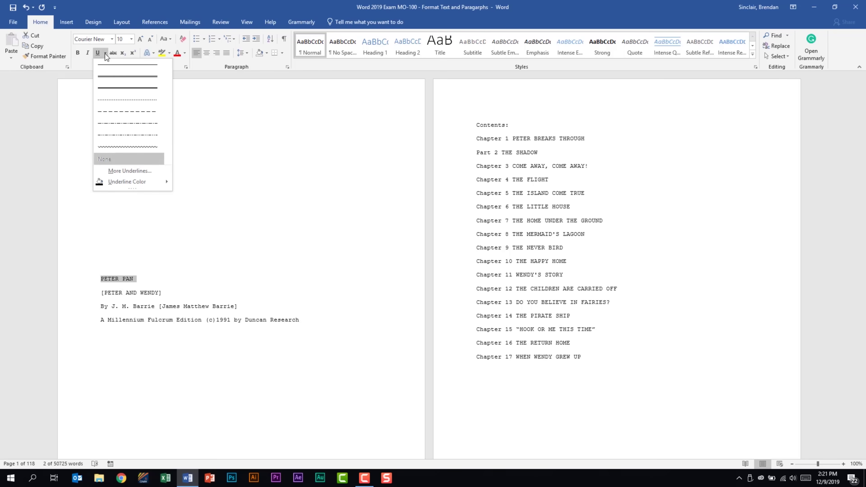
click(105, 54)
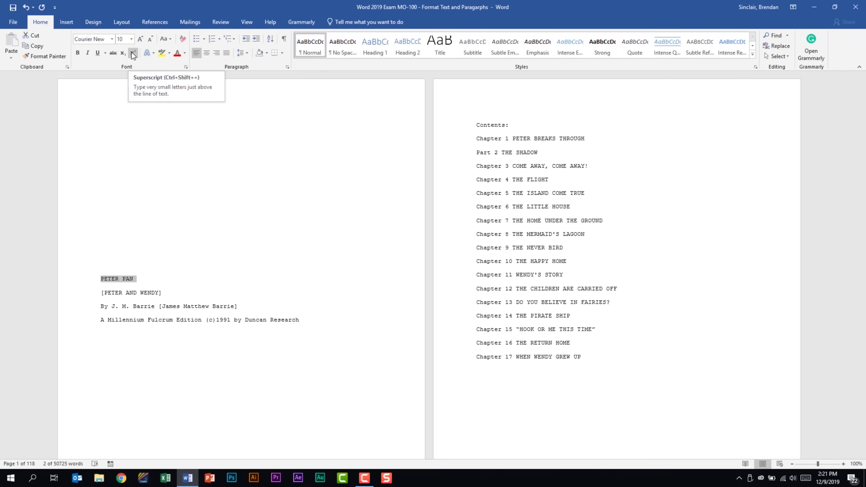
click(154, 53)
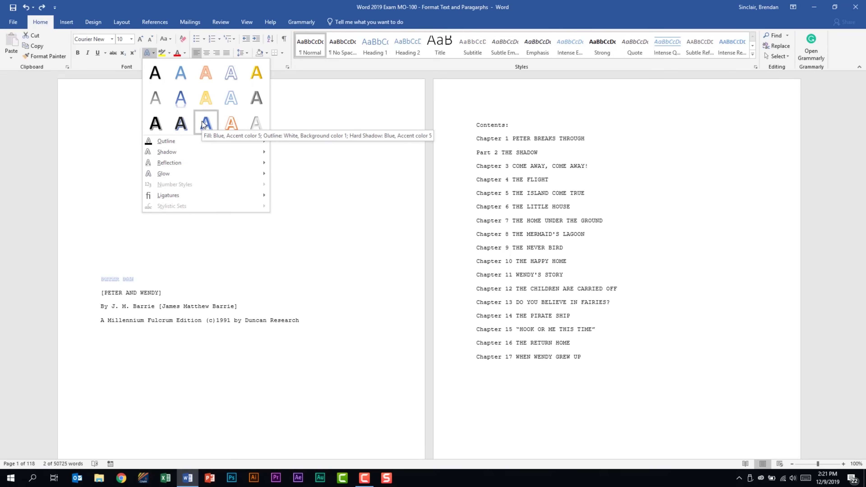
mouse_move(201, 142)
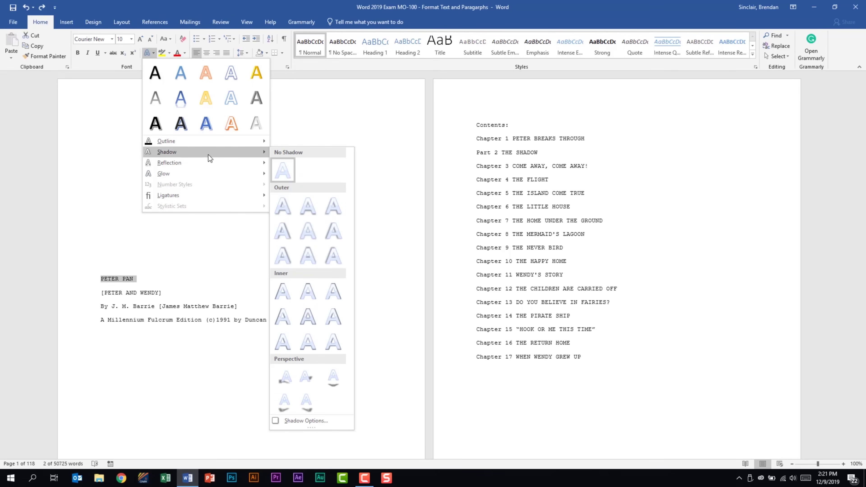
click(169, 54)
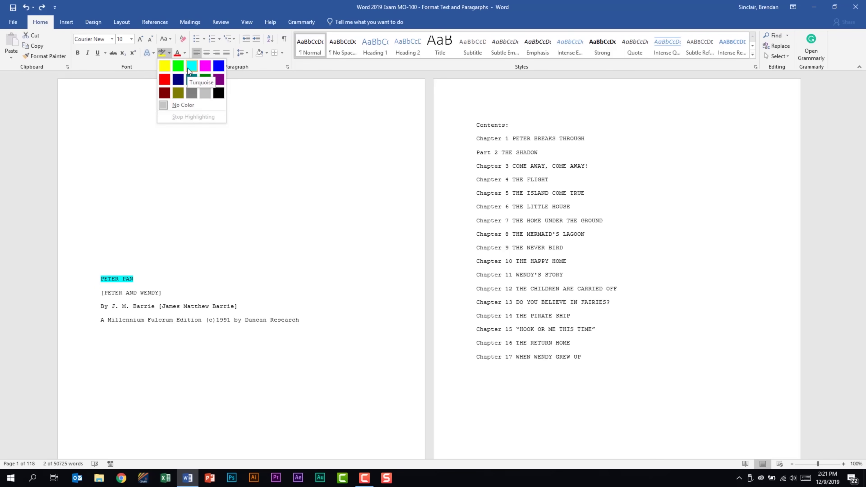
click(184, 54)
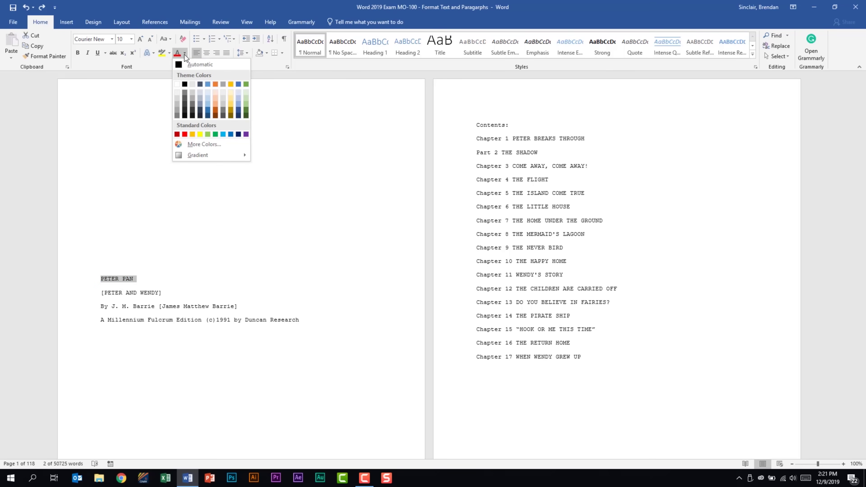
click(184, 55)
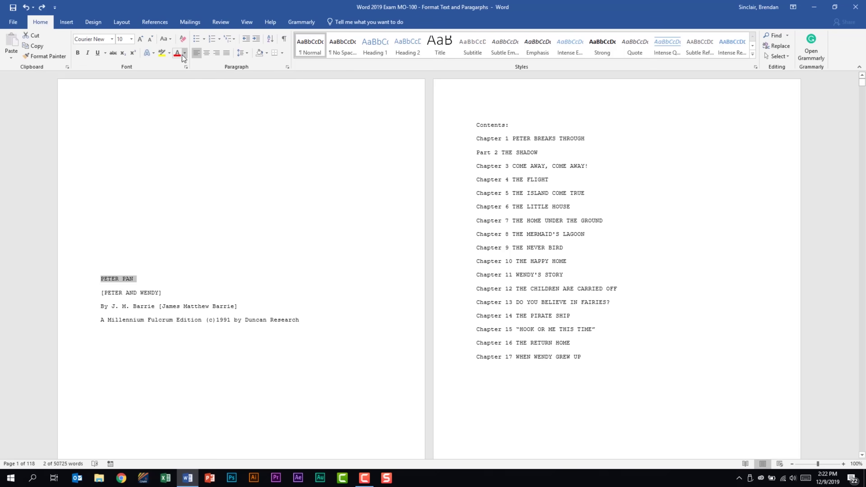
Apply the first-row blue fill text effect to the "PETER PAN" title and change its case to lowercase.
click(152, 54)
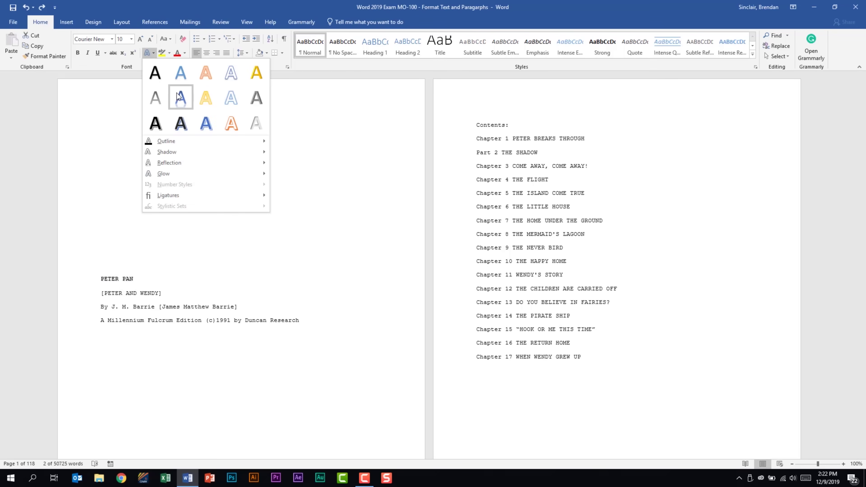
click(183, 76)
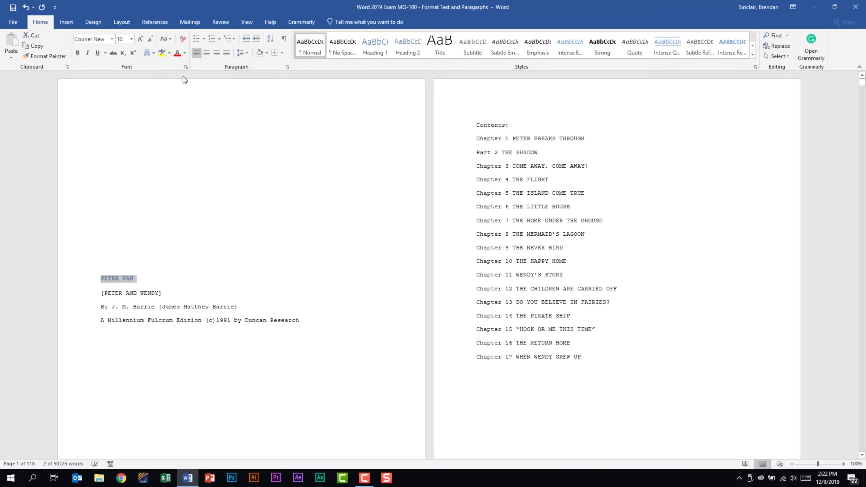
click(170, 39)
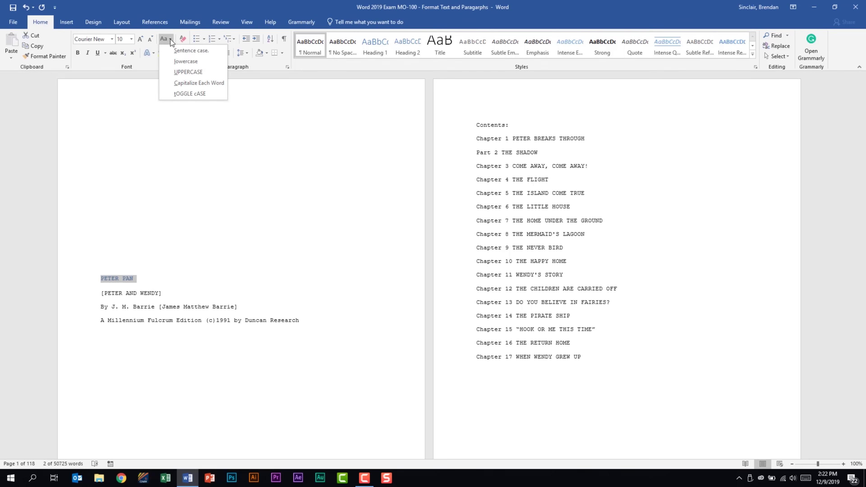
click(200, 61)
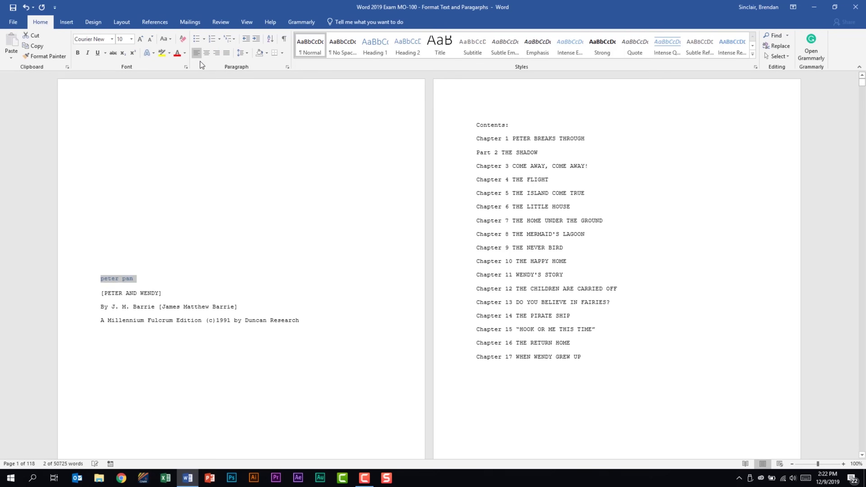
Enlarge the selected "peter pan" title to font size 24.
click(144, 41)
click(143, 42)
click(143, 42)
click(143, 42)
click(143, 42)
click(143, 42)
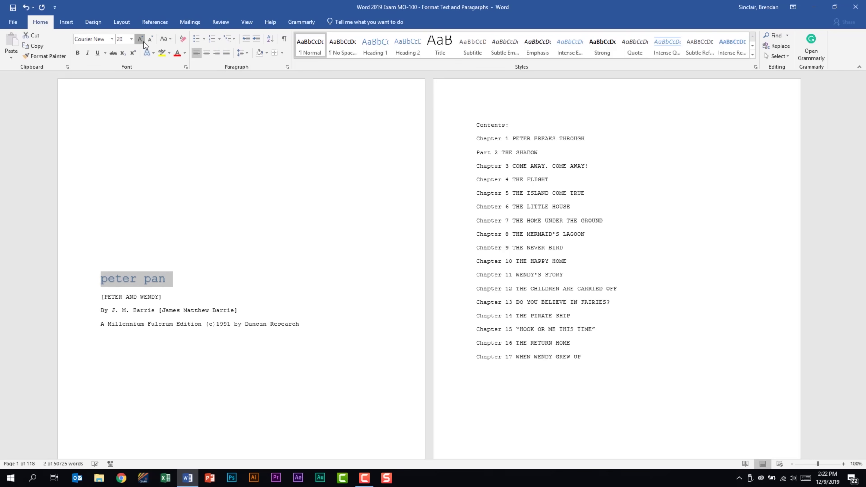
click(143, 42)
click(144, 42)
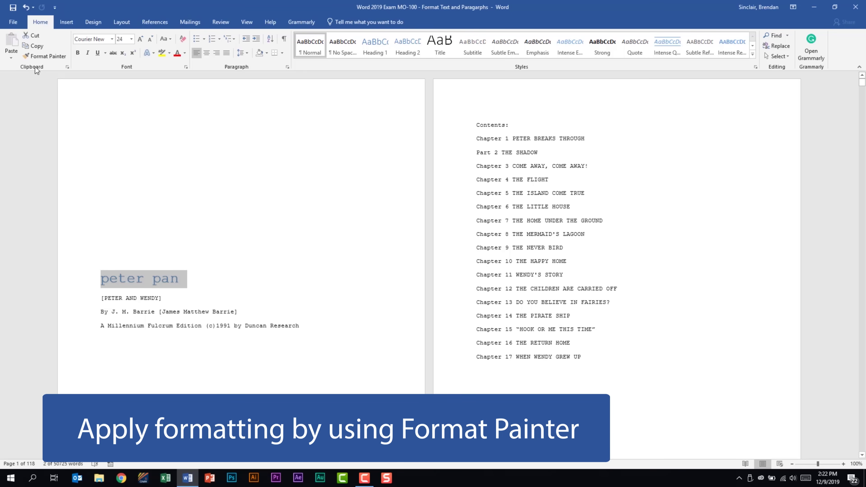
Copy the title's formatting with Format Painter onto the author line, "Contents", and the words "Chapter" and "GREW" in the Chapter 17 entry.
click(65, 56)
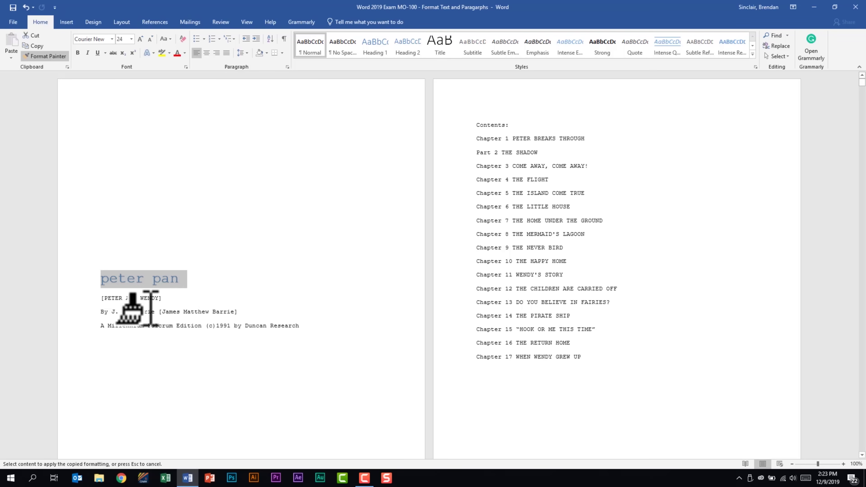
drag(102, 311, 240, 312)
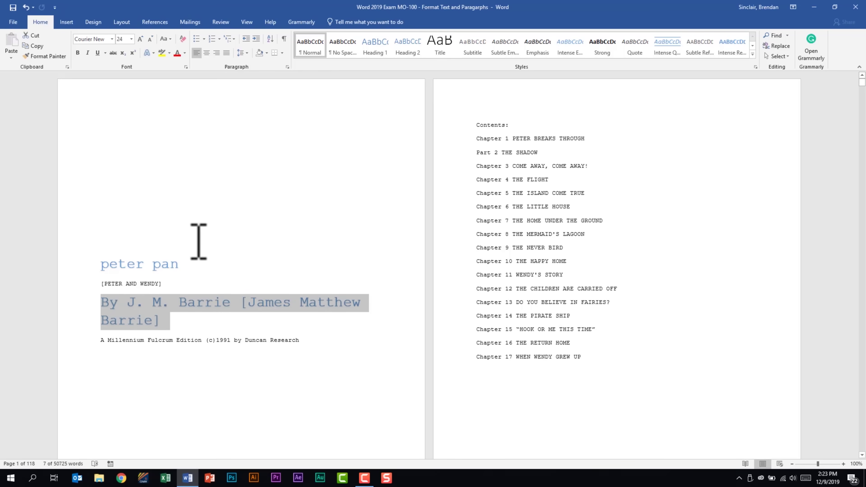
click(48, 56)
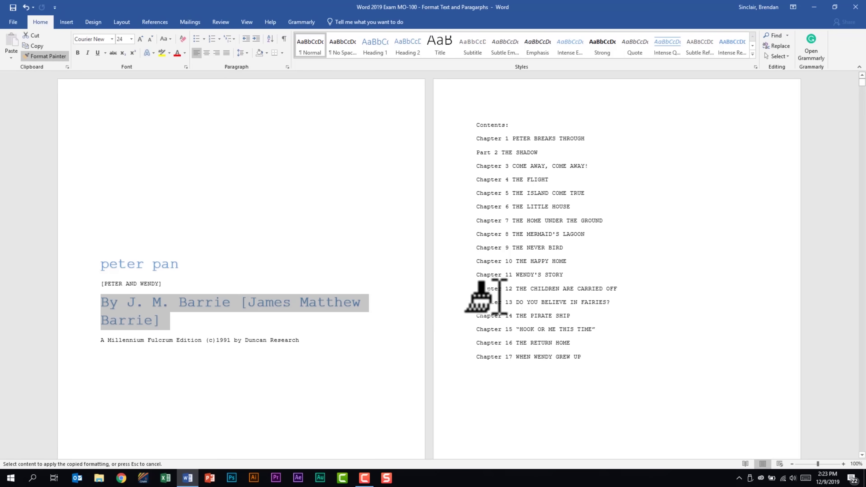
click(495, 125)
click(500, 369)
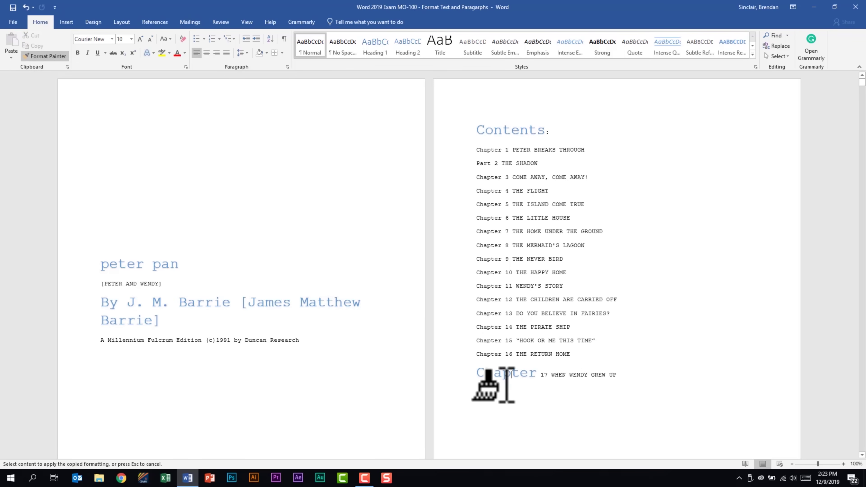
click(598, 374)
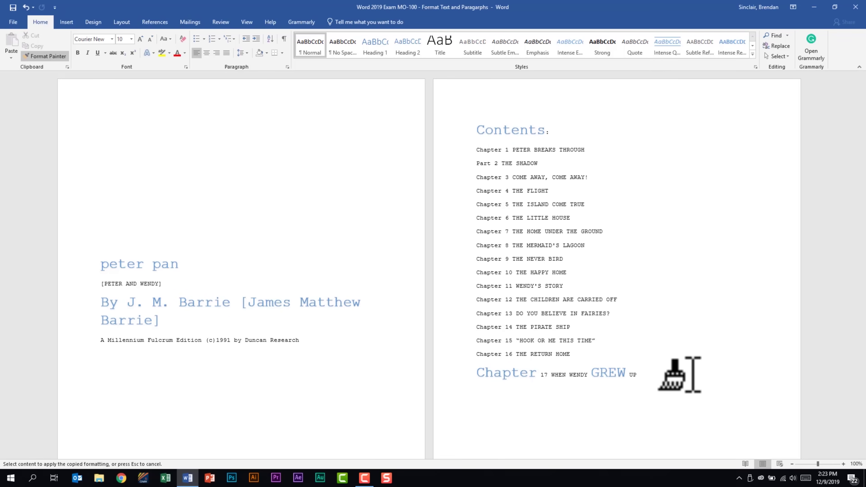
key(Escape)
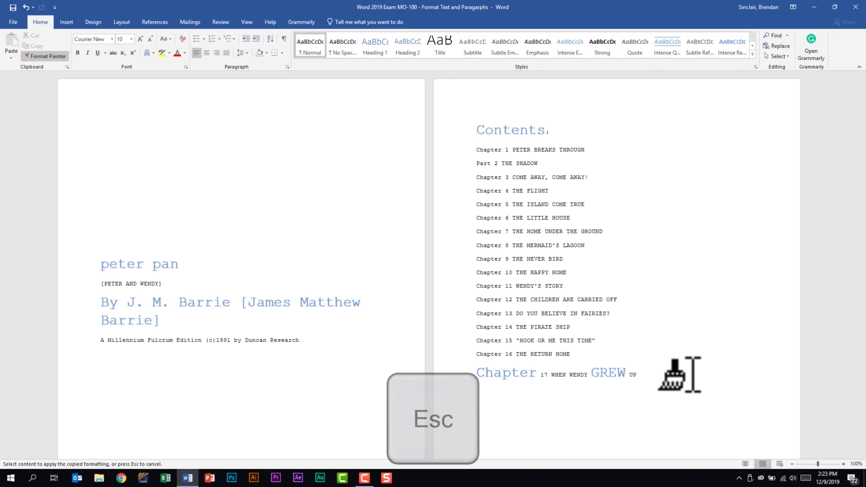
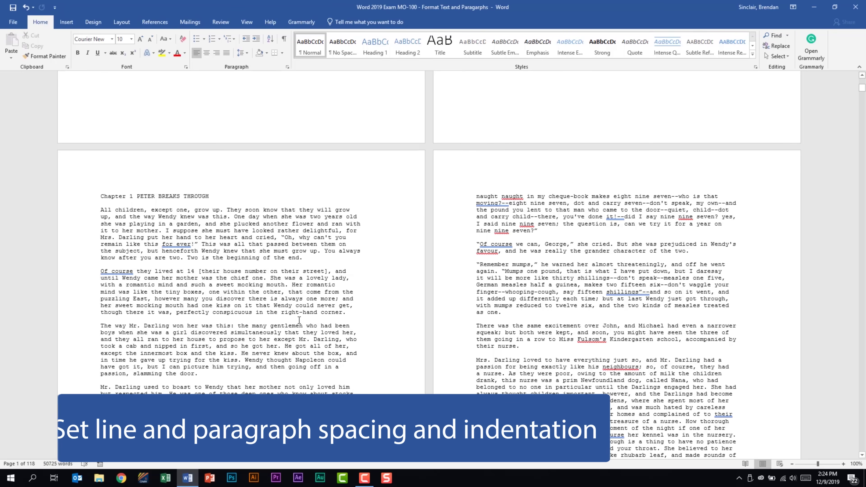
Place the cursor at the start of Chapter 1's first body paragraph and examine the line spacing and paragraph indent options.
click(101, 210)
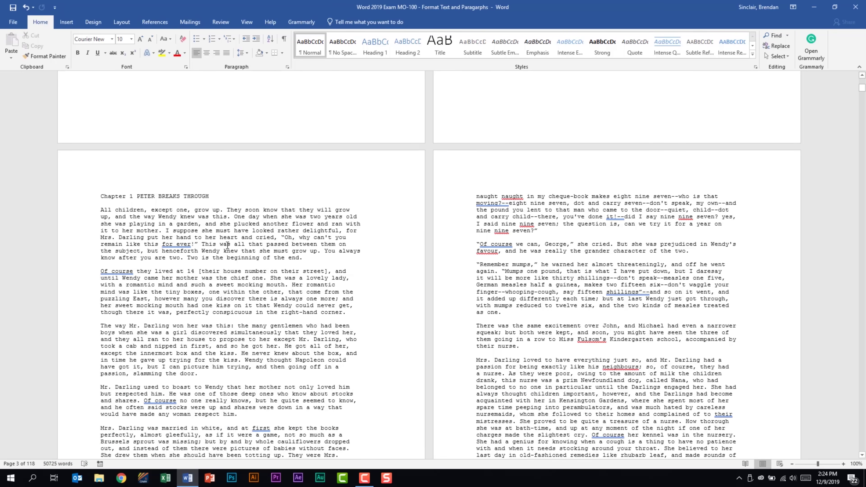
click(248, 55)
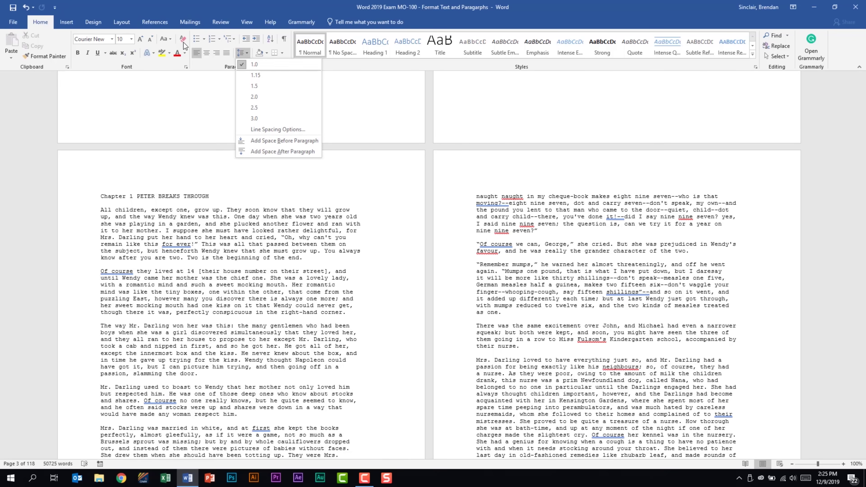
click(121, 22)
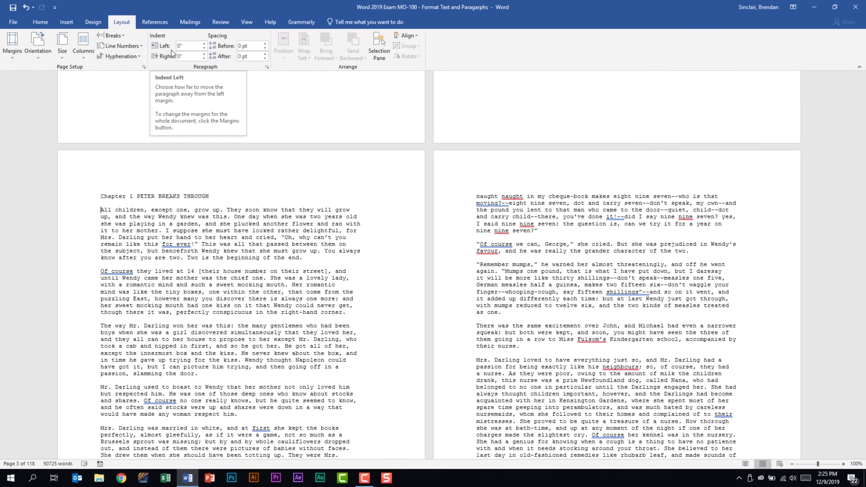
click(41, 22)
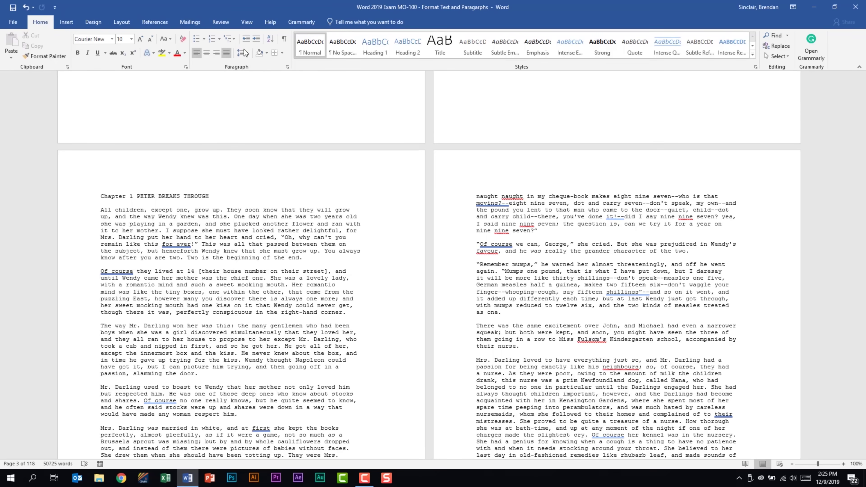
Try increasing the indent of Chapter 1's first body paragraph, and decrease it again.
click(257, 40)
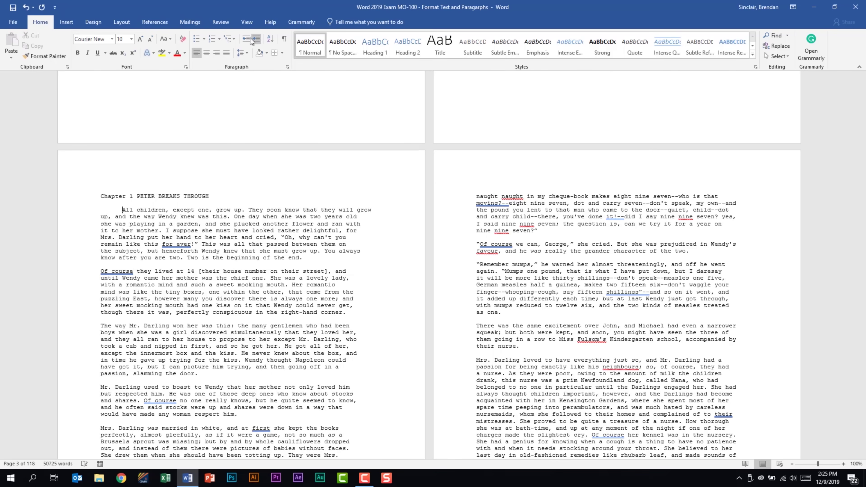
click(246, 39)
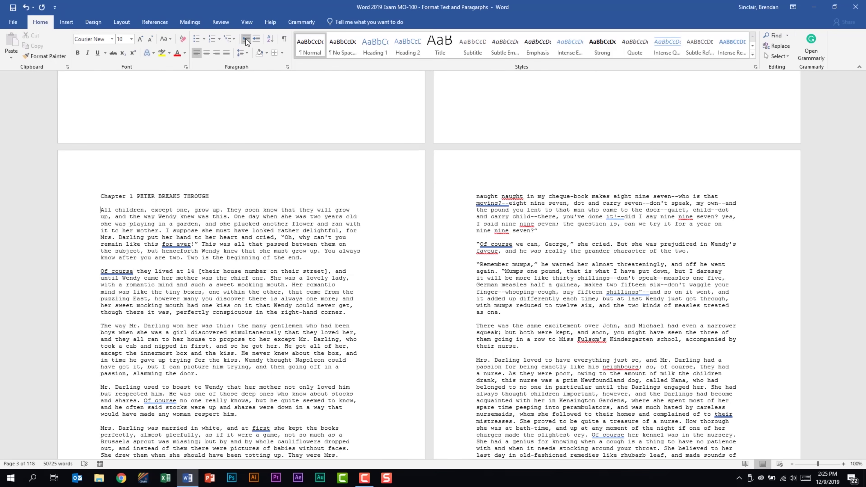
Set a special First line indentation of 0.5" in the paragraph settings for Chapter 1's first body paragraph.
click(288, 67)
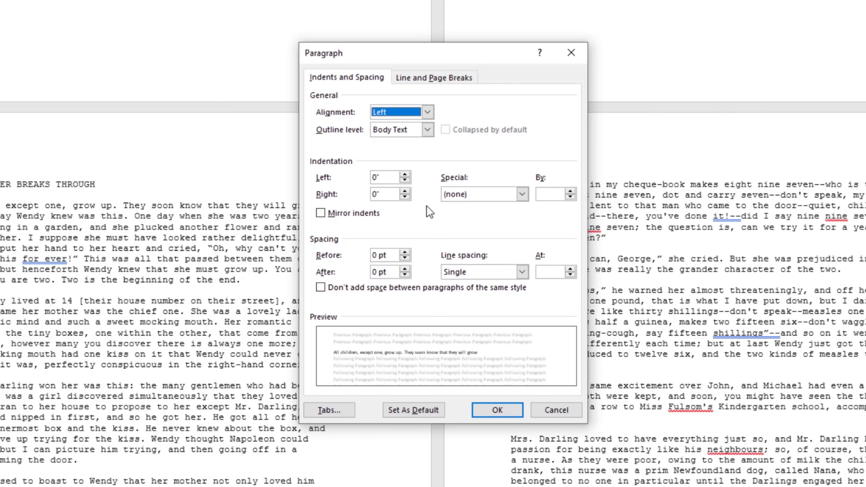
click(506, 195)
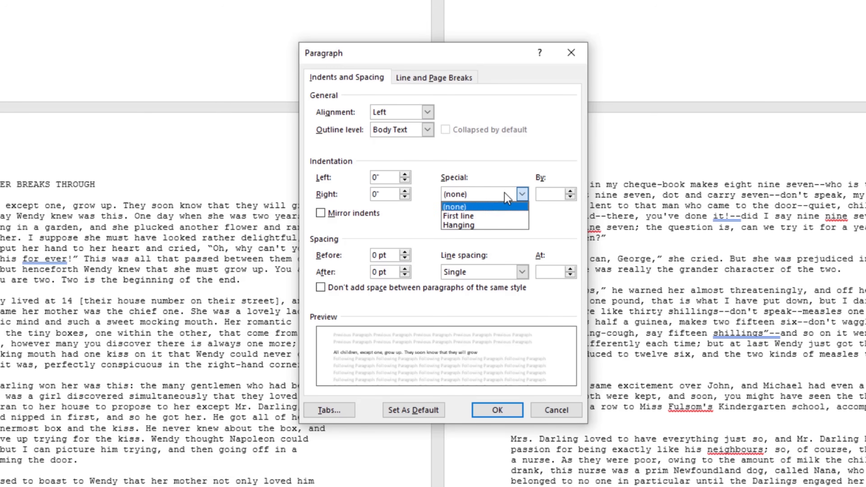
click(503, 217)
click(569, 192)
click(570, 191)
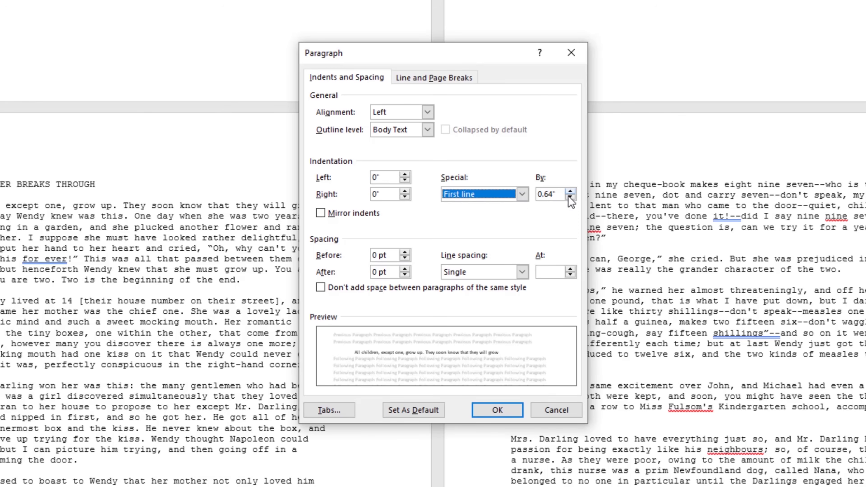
click(570, 197)
click(570, 197)
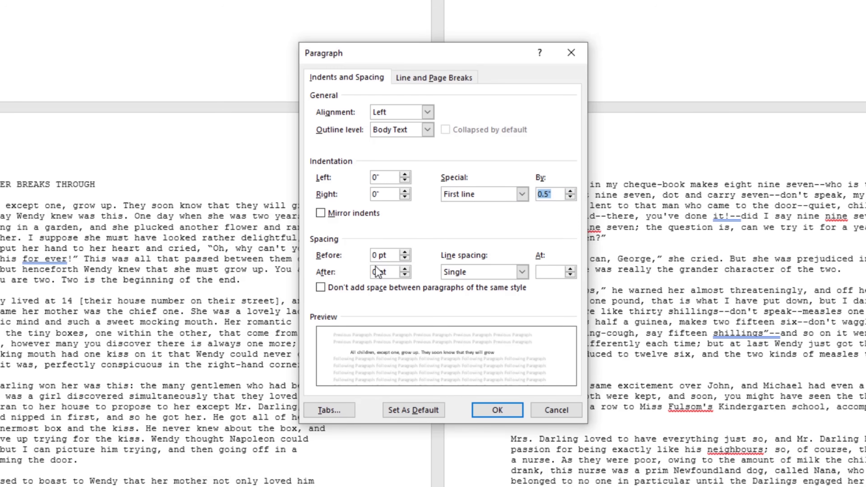
Set the line spacing to Exactly 12 pt, review the line and page break options, and apply the paragraph settings.
click(505, 274)
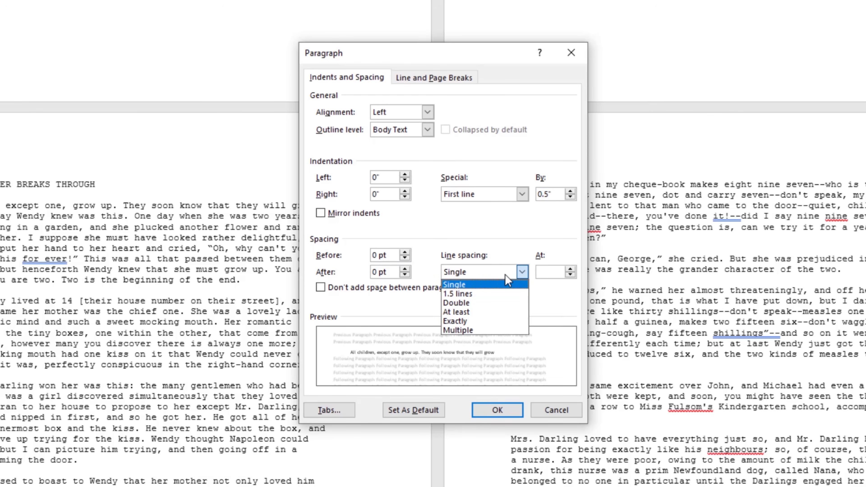
click(515, 322)
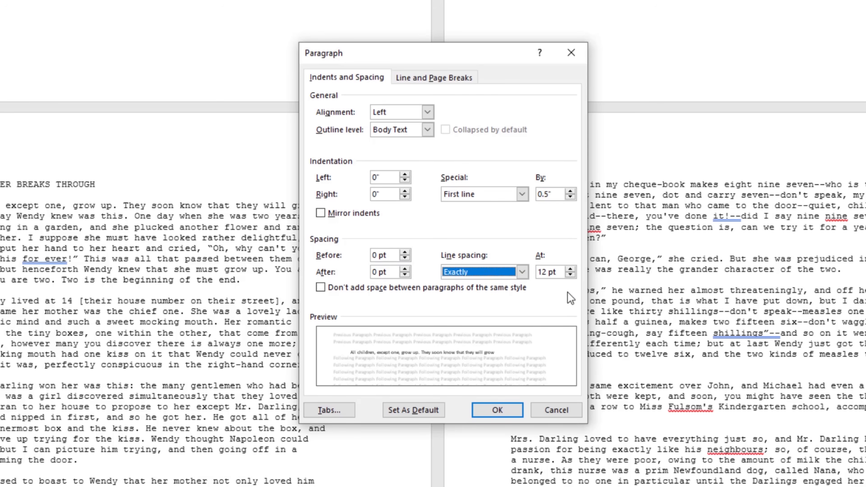
click(424, 80)
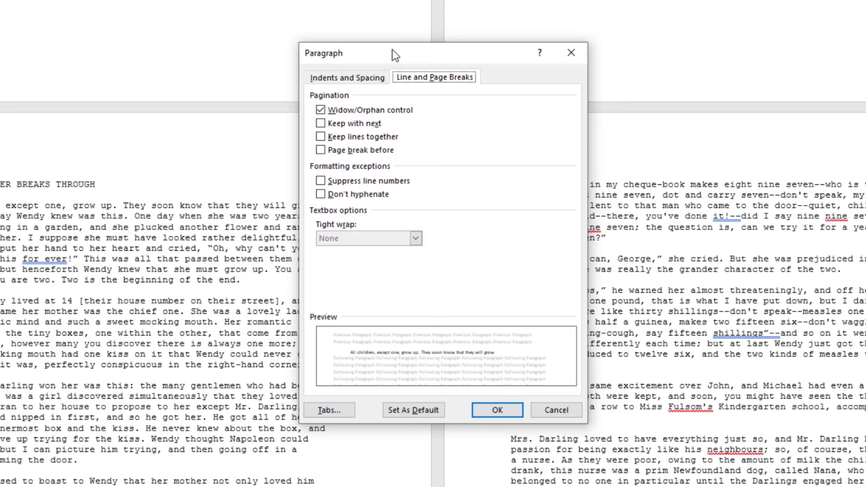
click(369, 77)
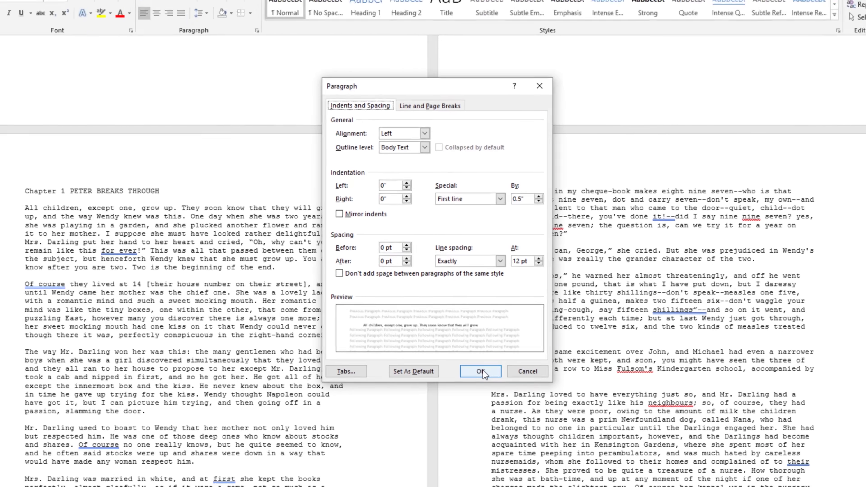
click(497, 409)
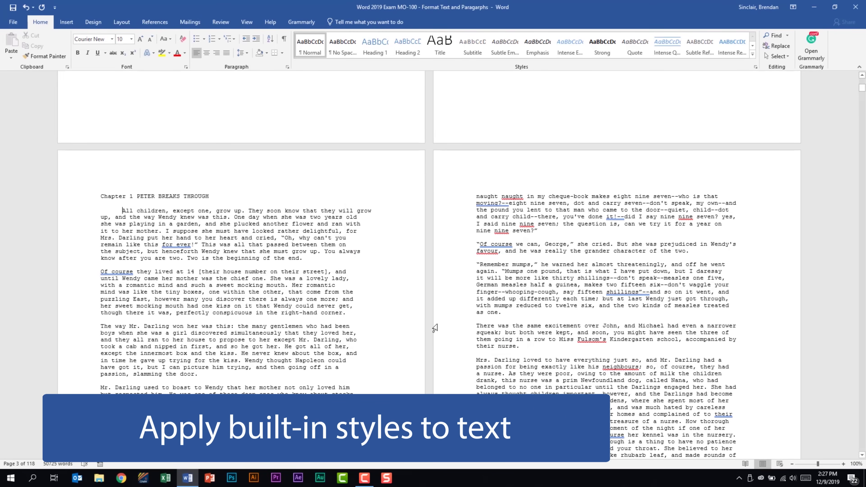
Apply the Heading 1 style to "Chapter 1 PETER BREAKS THROUGH" and Intense Emphasis to the paragraph starting "Of course they lived".
click(92, 197)
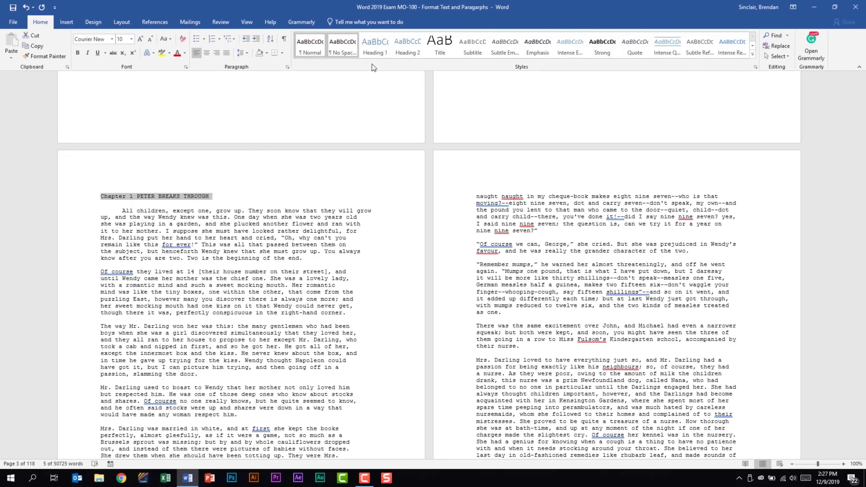
click(753, 54)
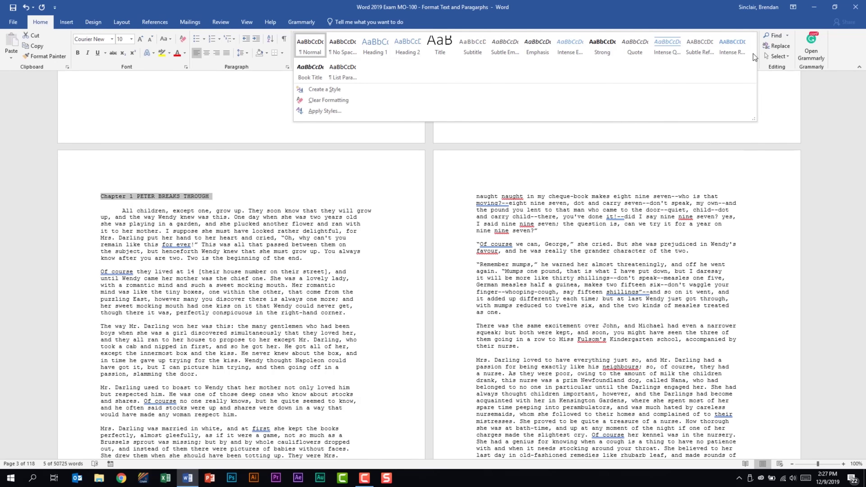
click(374, 44)
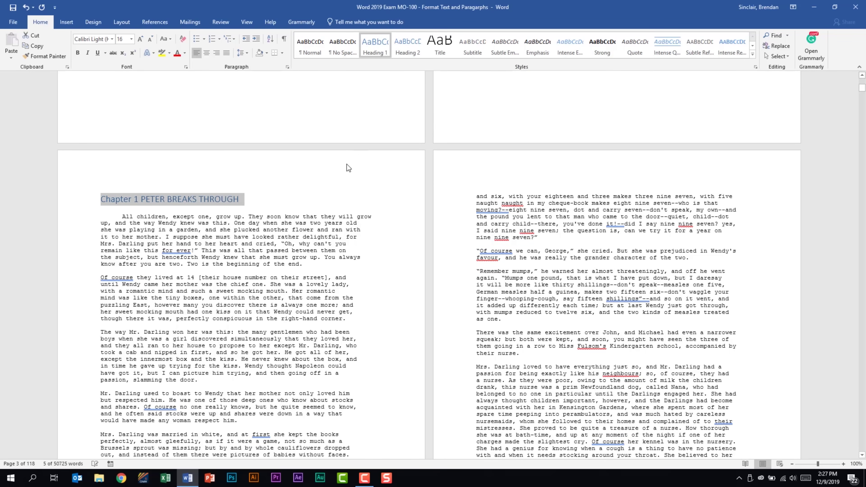
drag(101, 278, 350, 318)
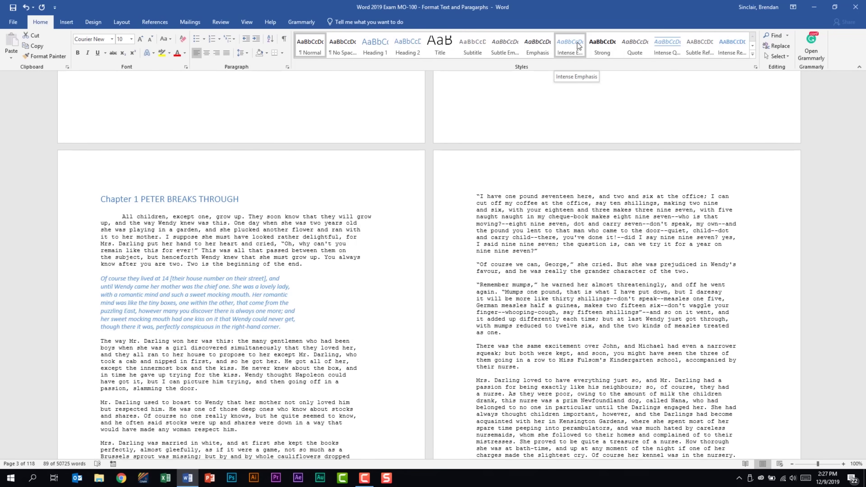
click(579, 45)
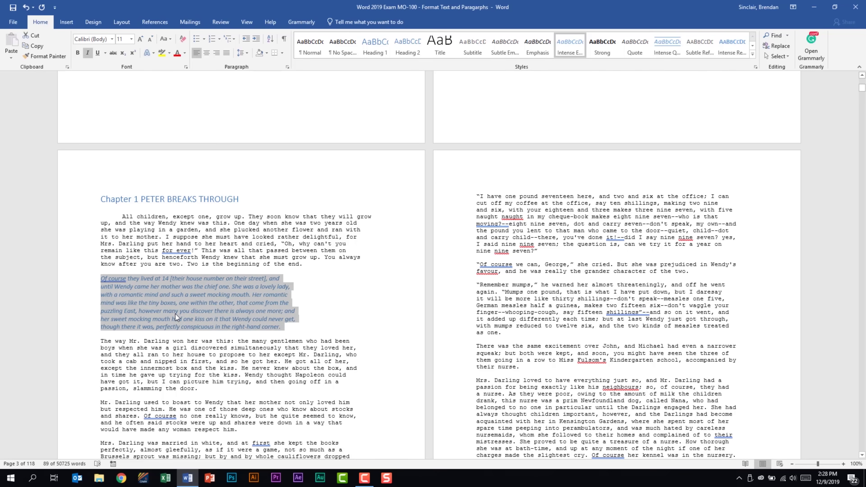
Modify the Intense Emphasis style to use the Light Green font color, review its further format options, and apply the changes.
right_click(574, 45)
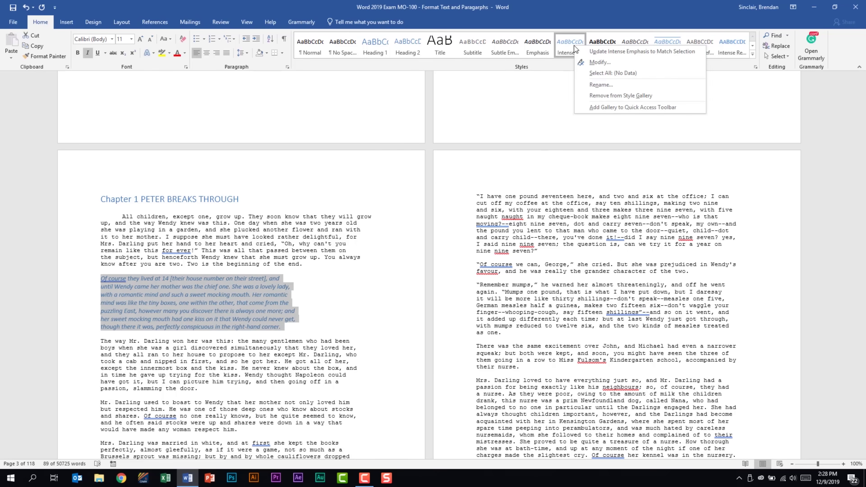
click(611, 62)
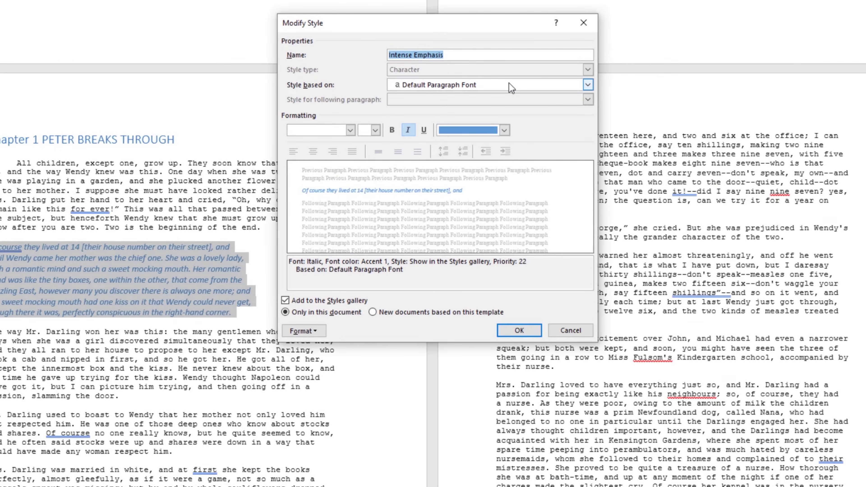
click(349, 130)
click(349, 130)
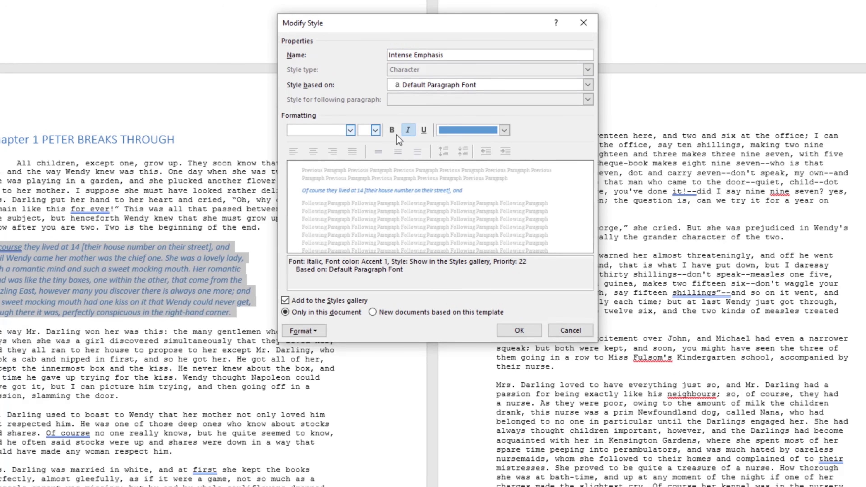
click(504, 130)
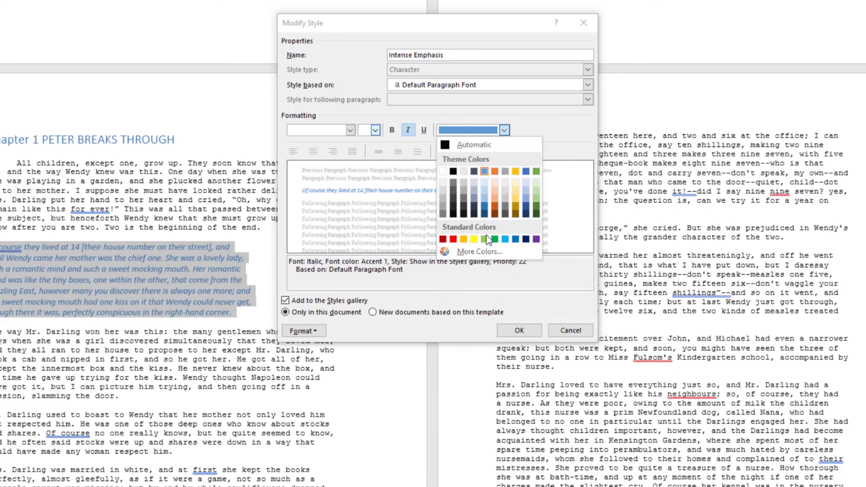
click(494, 239)
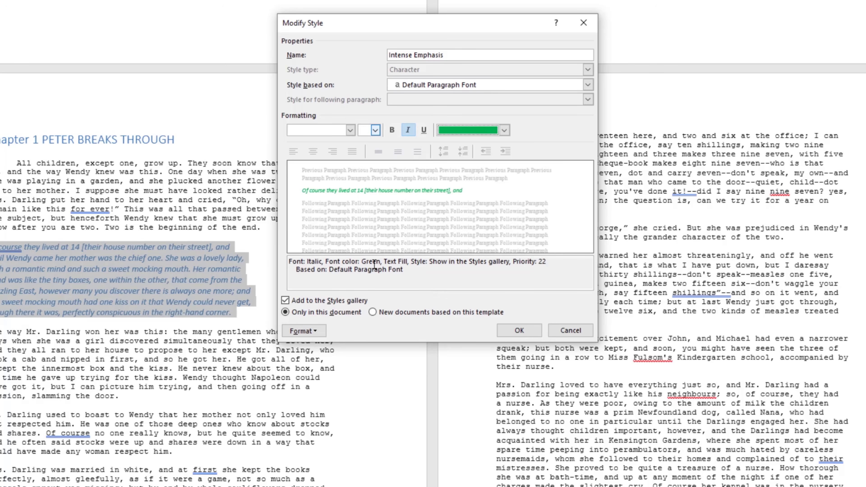
click(504, 130)
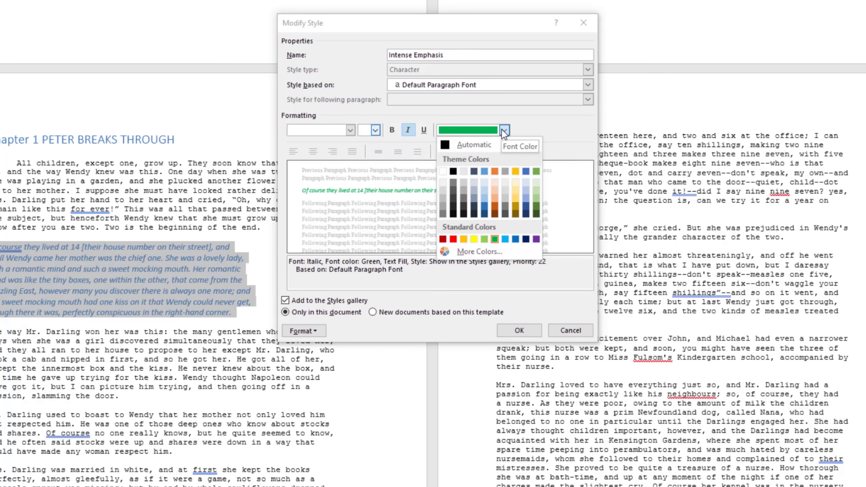
click(488, 238)
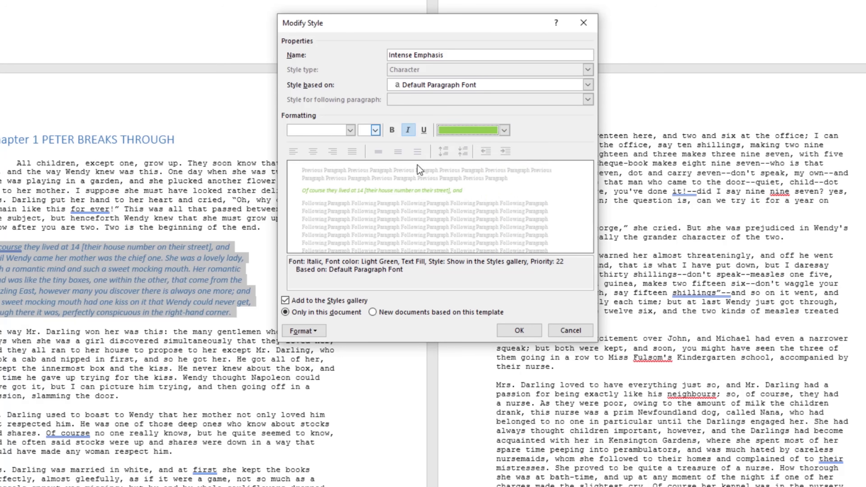
click(308, 330)
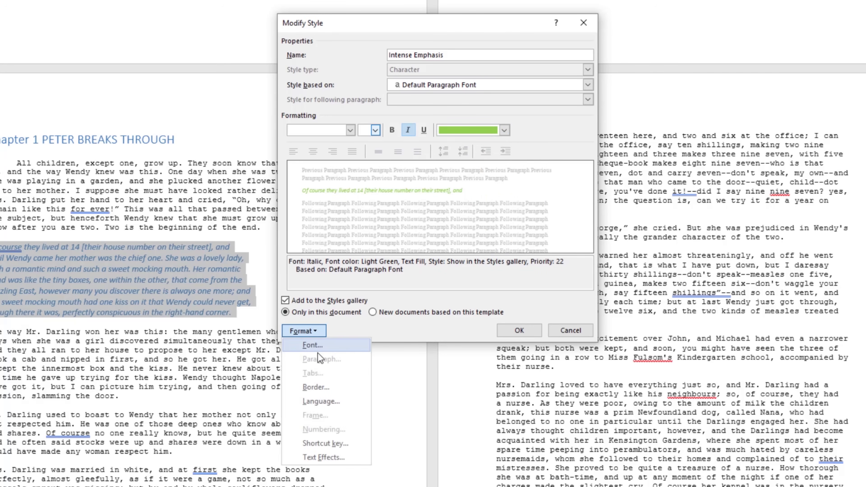
click(458, 282)
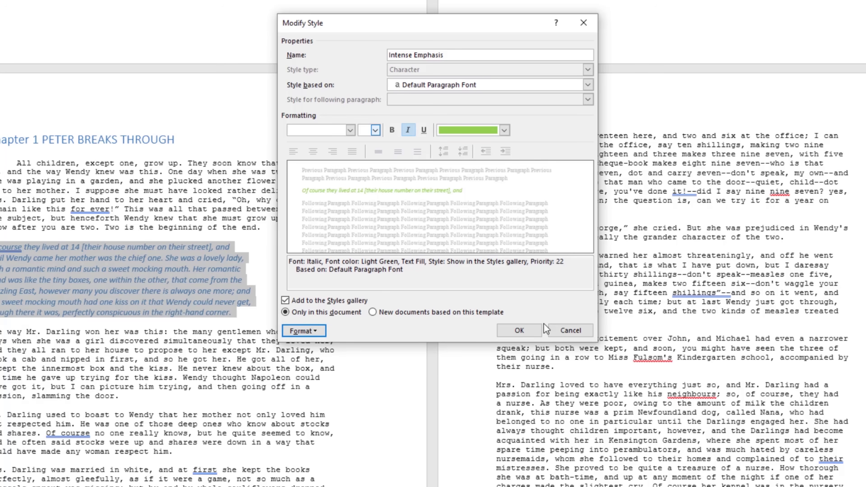
click(519, 330)
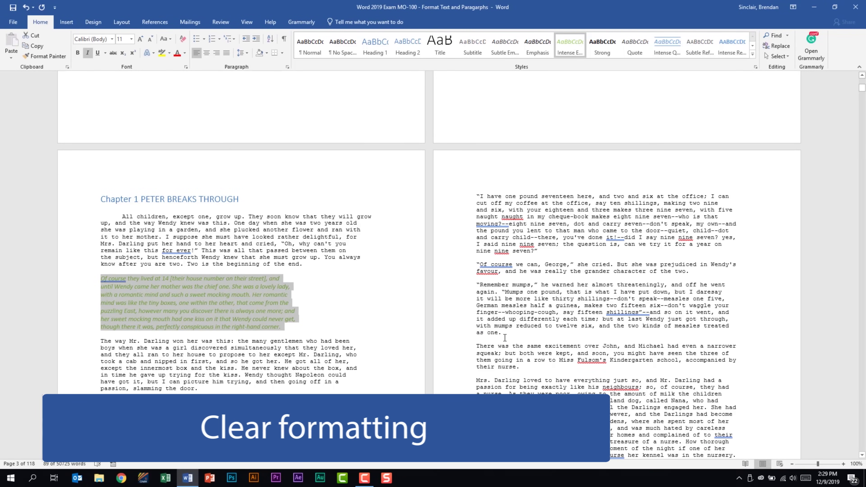
click(287, 253)
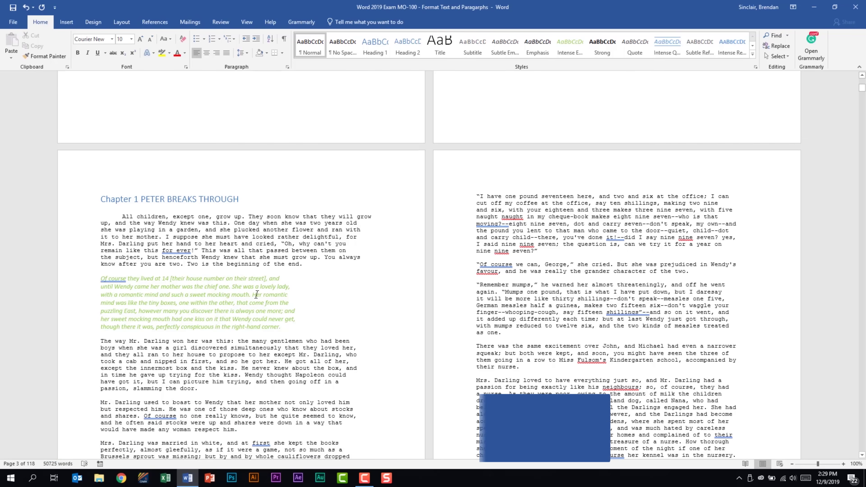
Clear all formatting from the Chapter 1 paragraph starting "Of course they lived".
scroll(256, 294, up, 15)
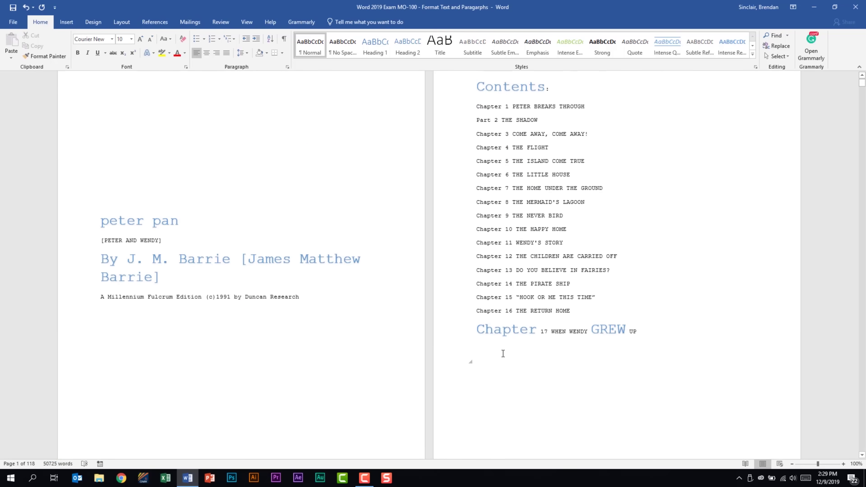
scroll(315, 361, down, 15)
click(188, 295)
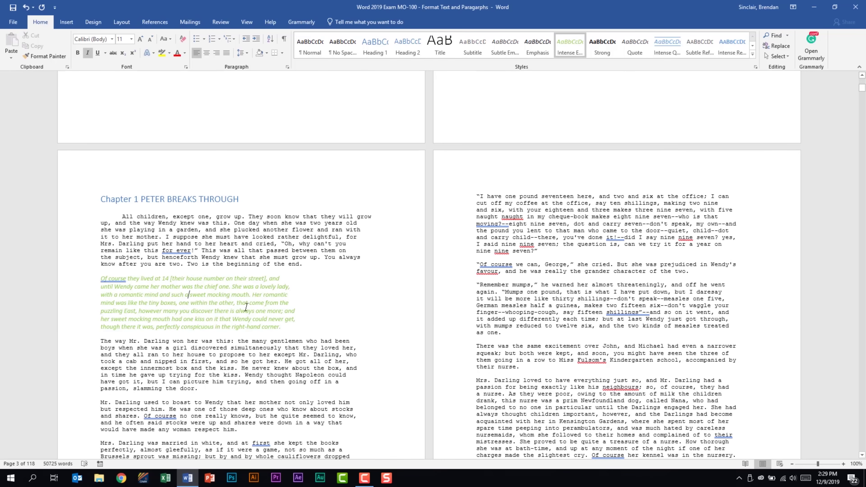
drag(293, 327, 101, 277)
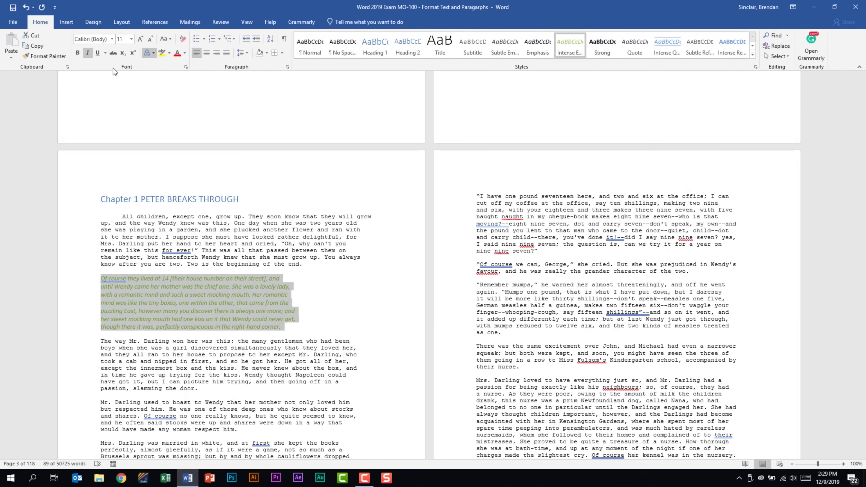
click(184, 39)
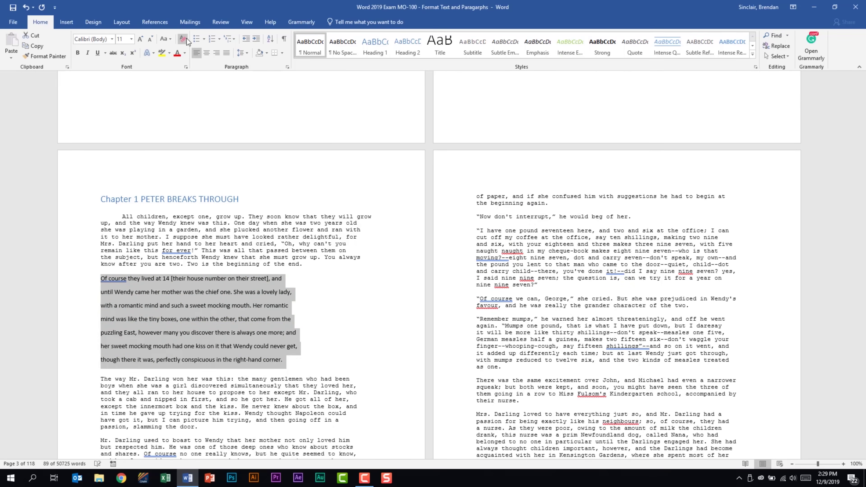
click(308, 326)
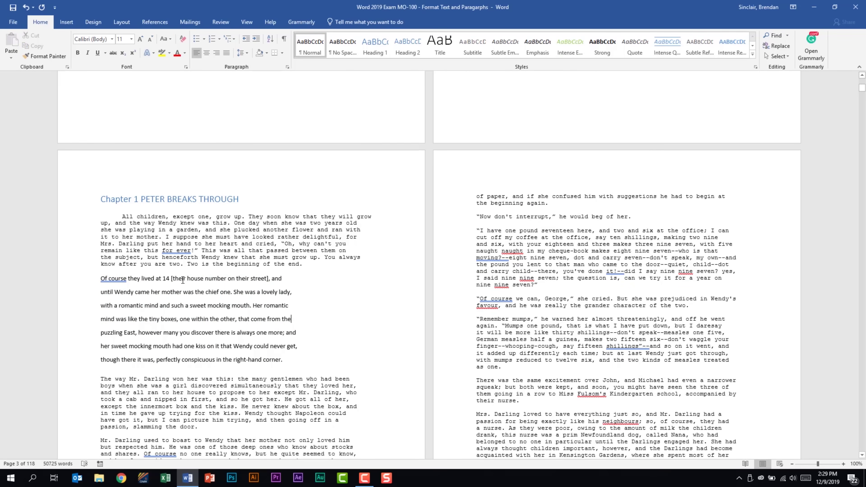
Clear all formatting from the author line on the title page.
scroll(182, 279, up, 20)
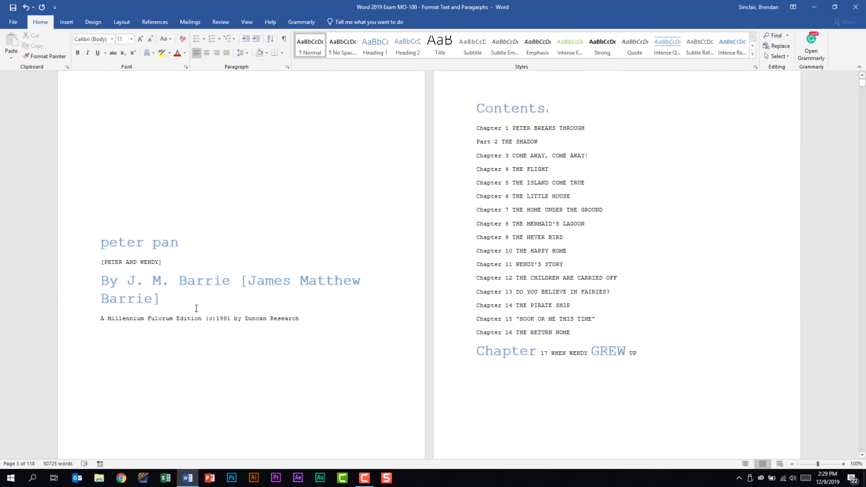
double_click(88, 281)
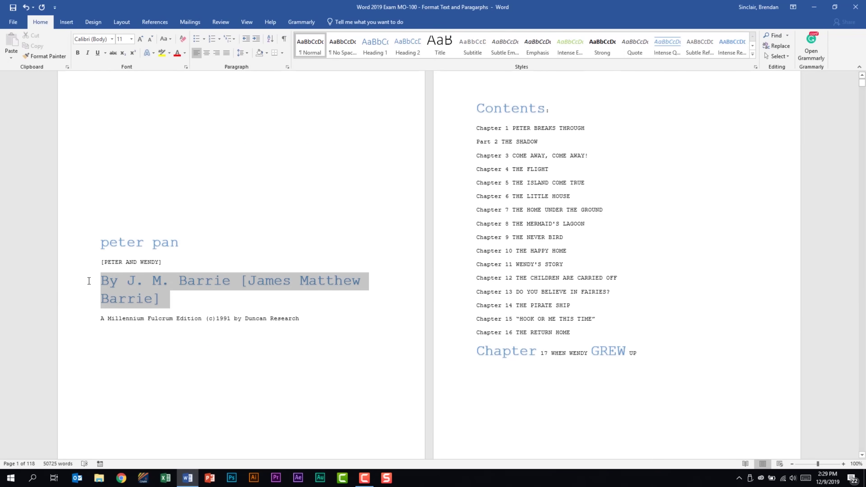
click(187, 37)
click(222, 287)
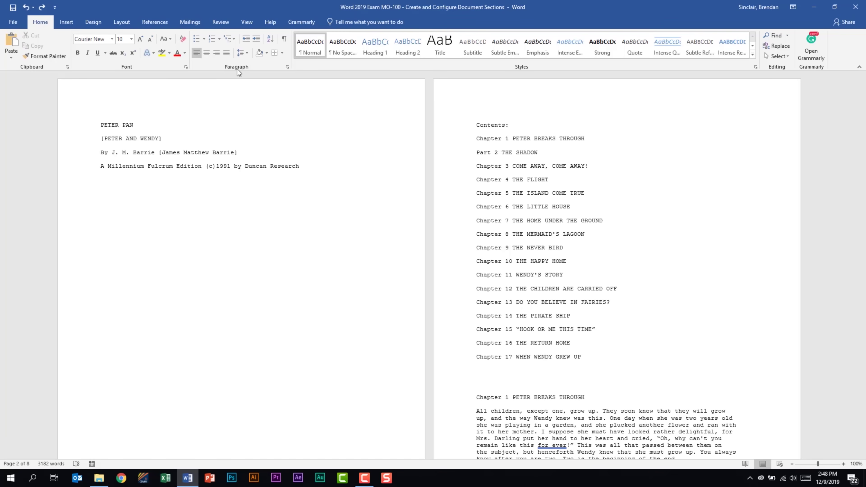
Show the paragraph marks and other hidden formatting symbols in the document sections practice file.
click(284, 39)
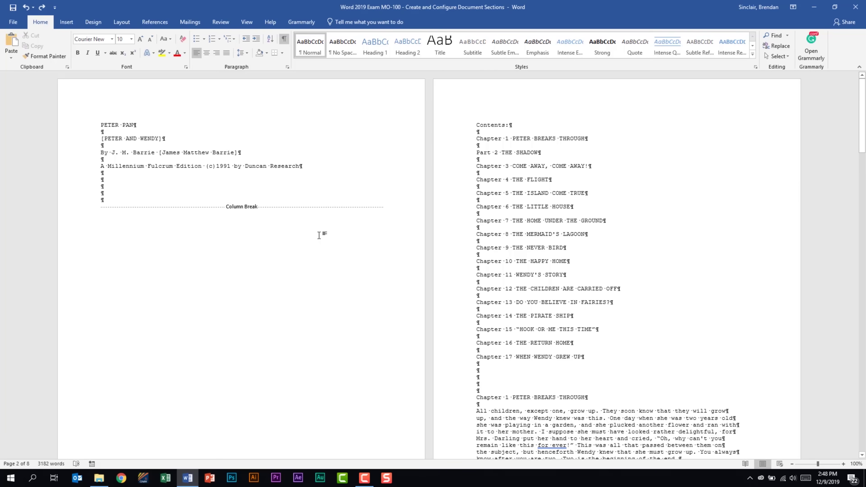
Try a two-column layout with a line between the columns for the whole document, and undo it.
click(122, 22)
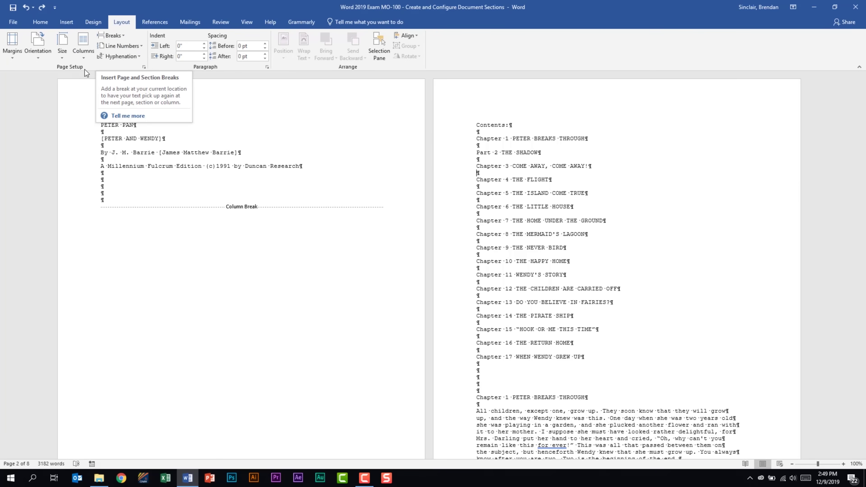
click(83, 58)
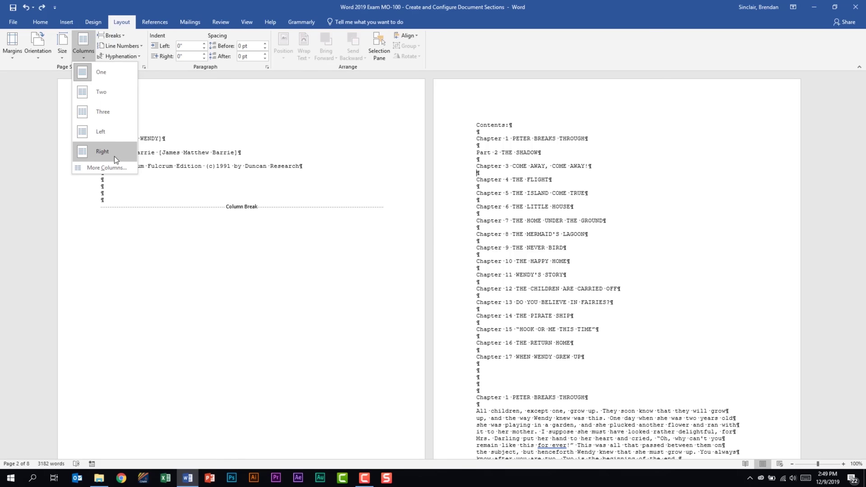
click(124, 169)
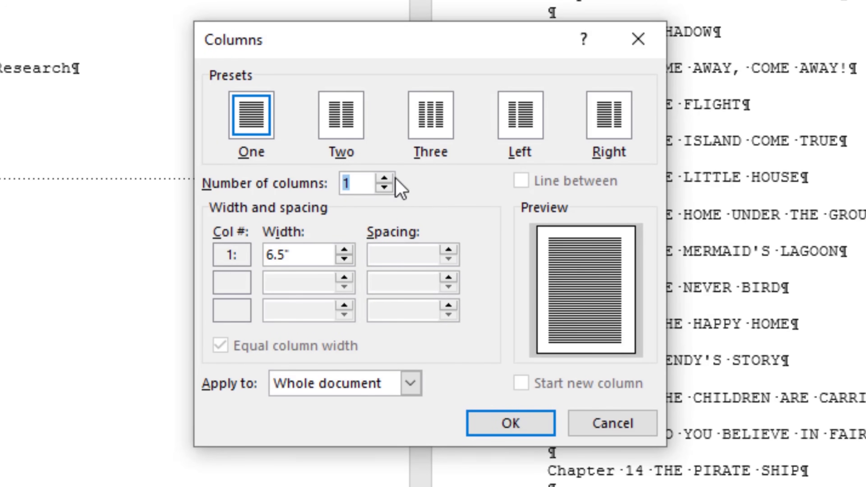
click(384, 178)
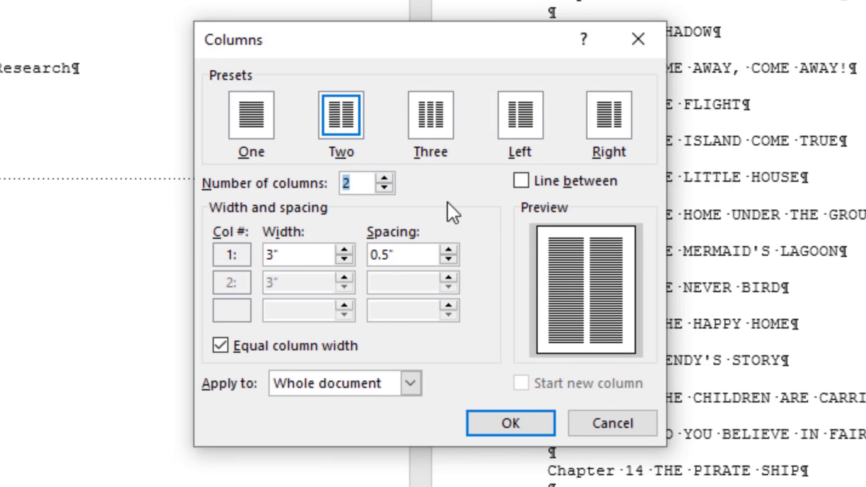
click(522, 183)
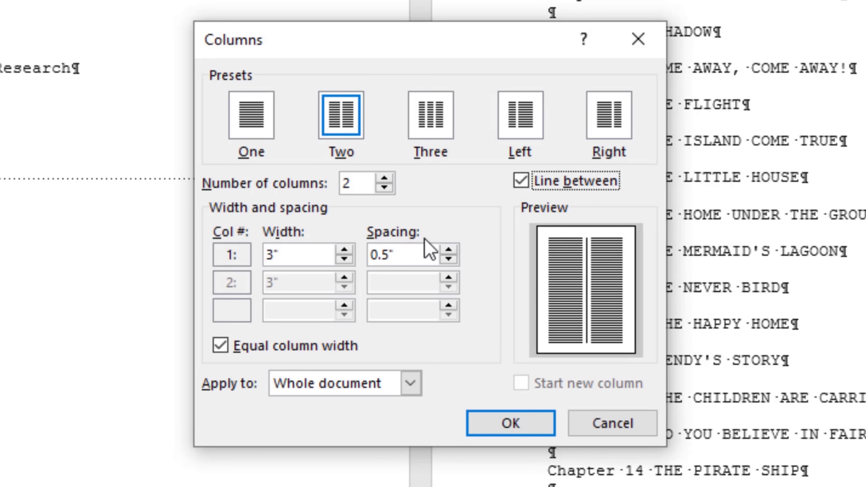
click(367, 393)
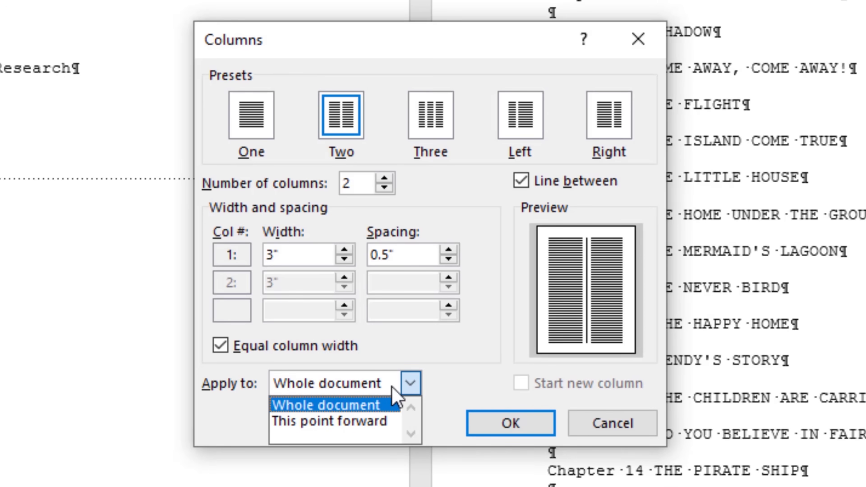
click(393, 404)
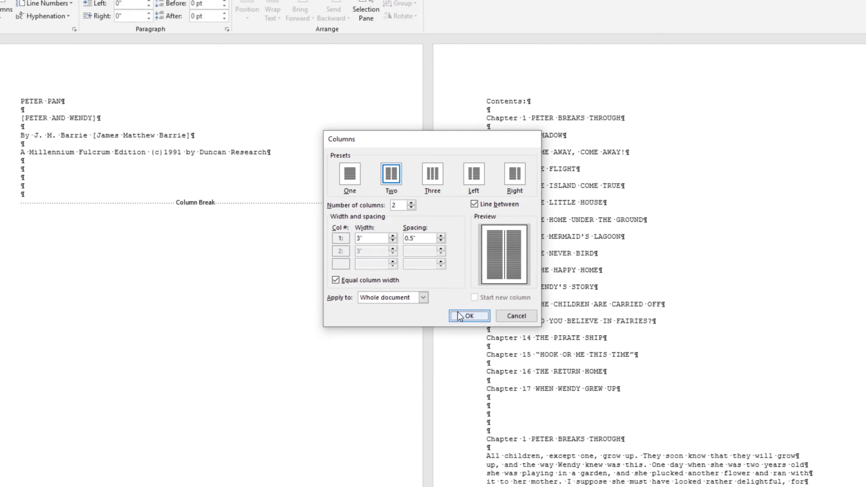
click(468, 316)
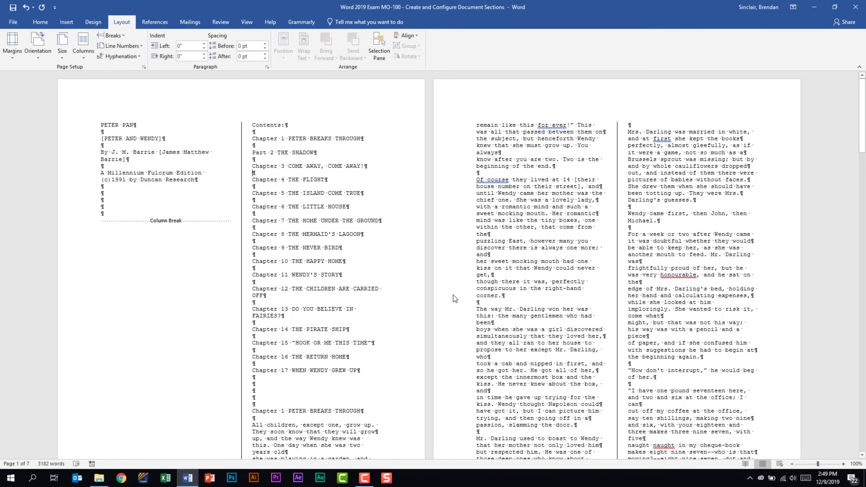
key(ctrl+z)
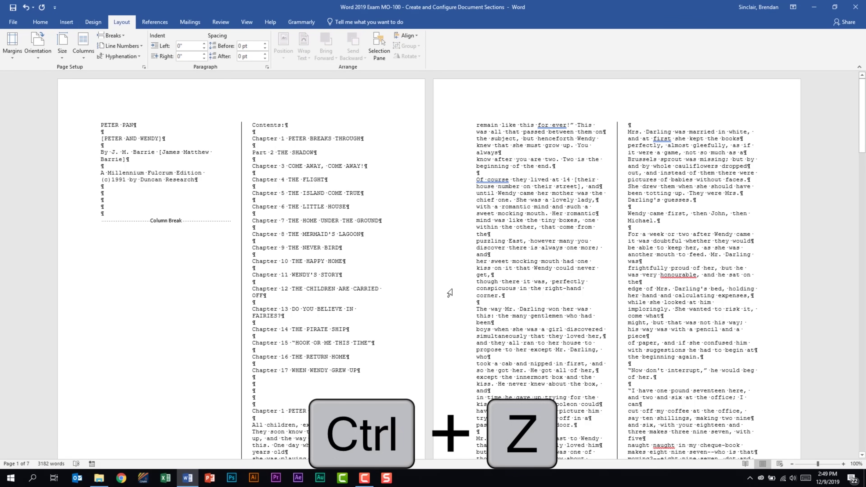
key(ctrl+z)
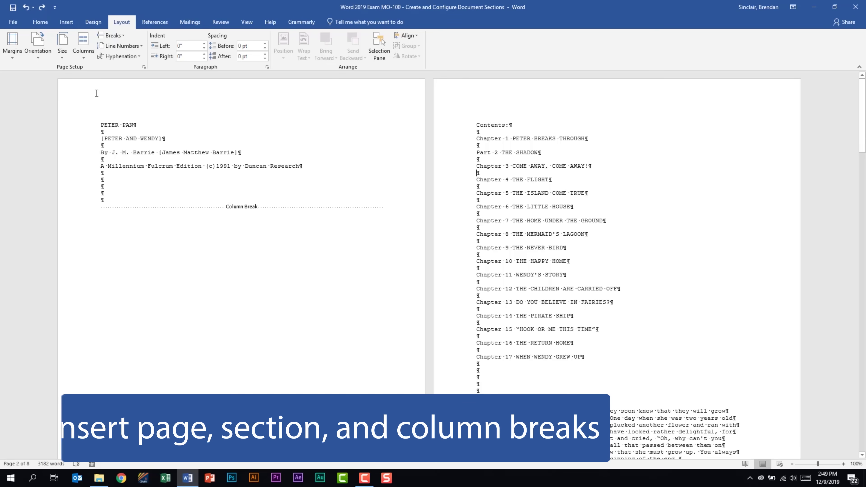
Try a page break below the Chapter 3 entry in the contents list, and undo it.
click(121, 36)
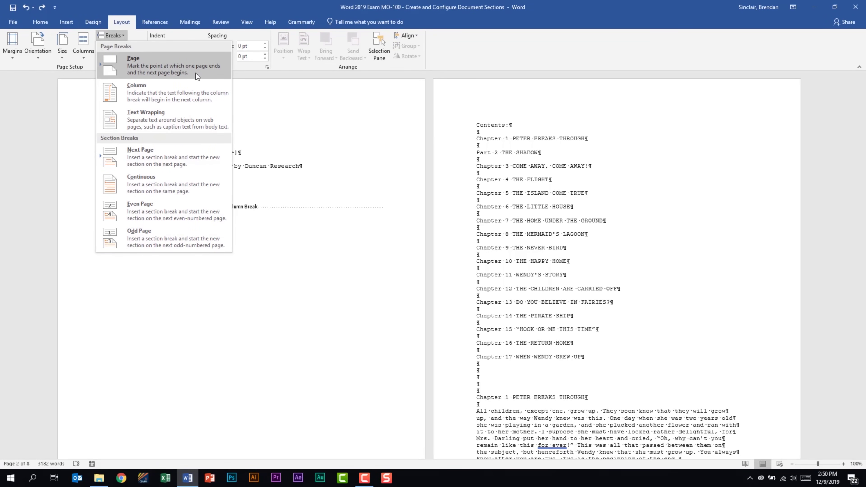
click(195, 73)
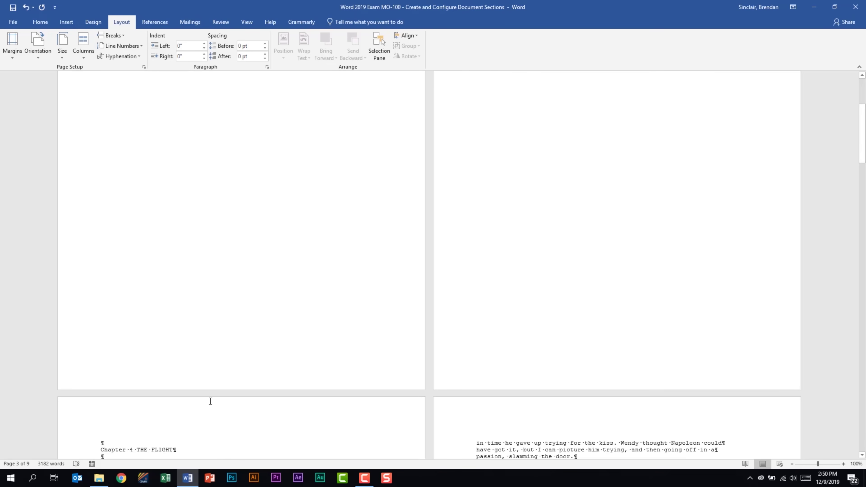
scroll(211, 401, up, 10)
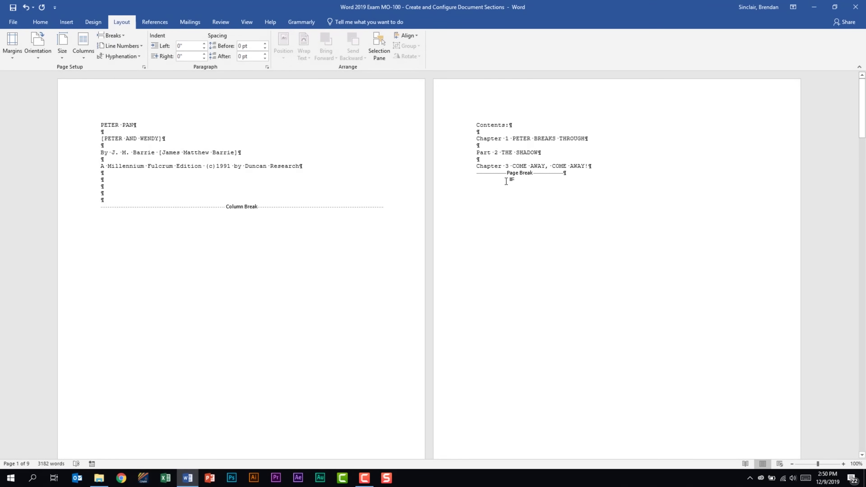
key(ctrl+z)
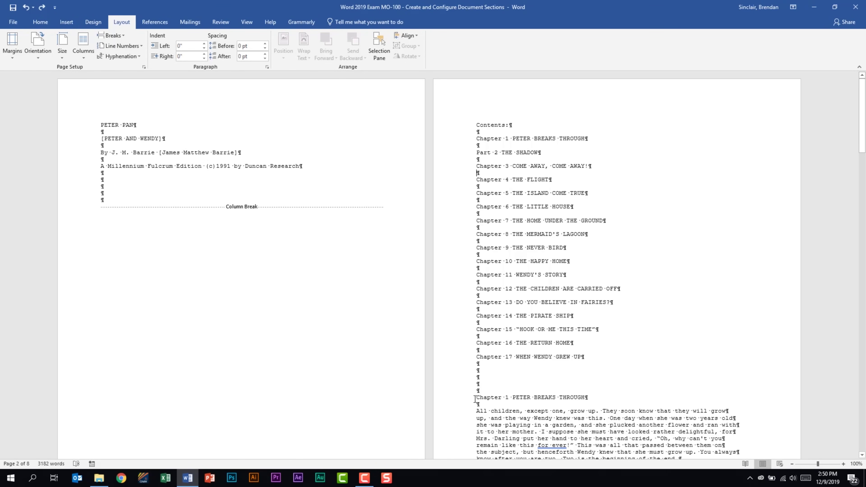
Insert a Next Page section break directly before the Chapter 1 heading that follows the contents list.
click(474, 398)
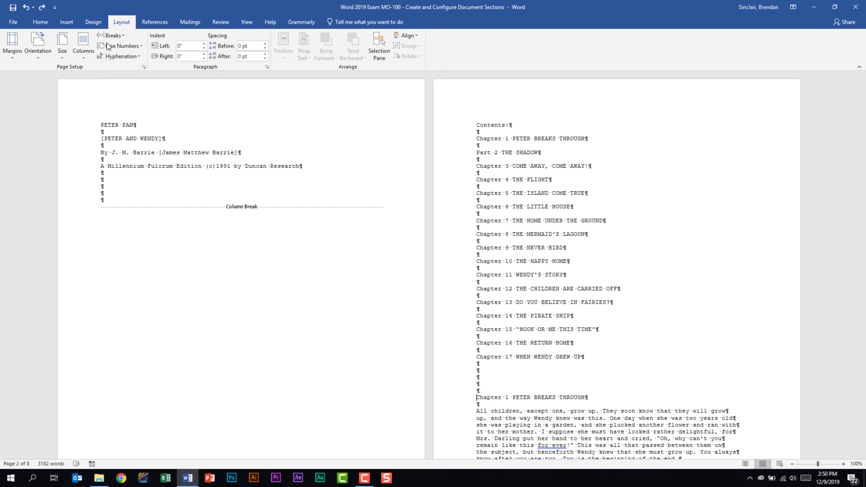
click(118, 34)
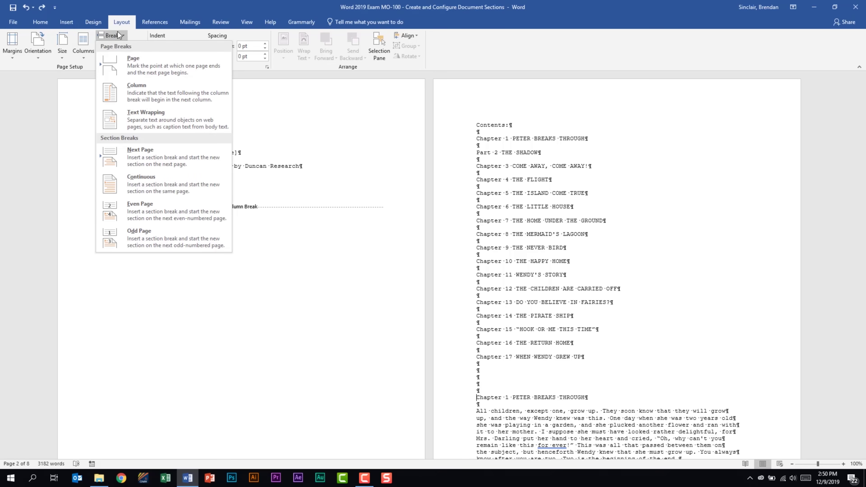
click(216, 157)
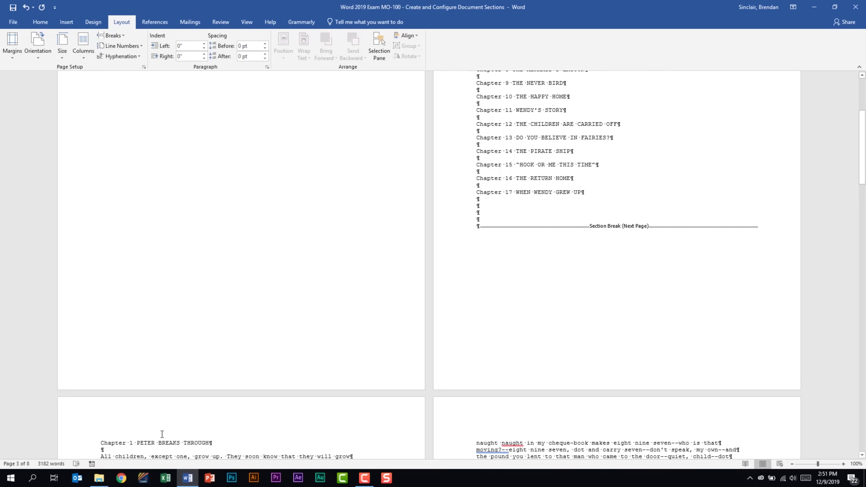
Format the section starting at the Chapter 1 heading as two columns with a line between, applied to this section only.
click(101, 443)
scroll(253, 397, down, 1)
scroll(254, 396, down, 9)
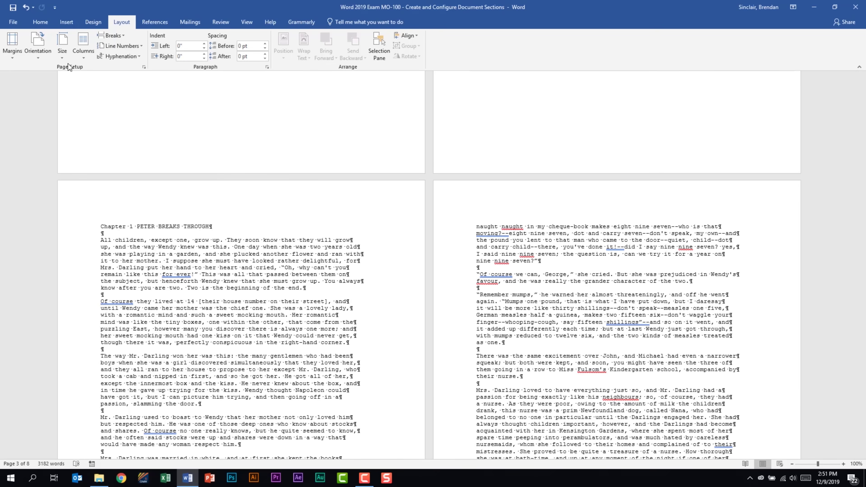
click(80, 55)
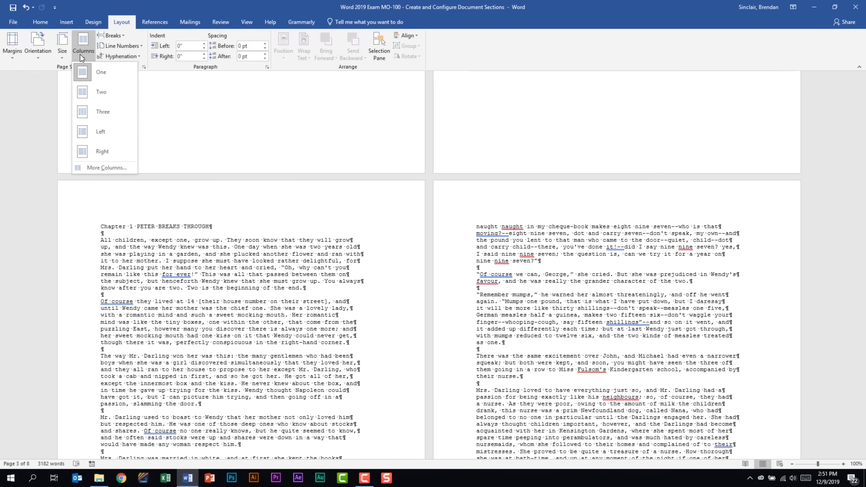
click(98, 167)
click(415, 207)
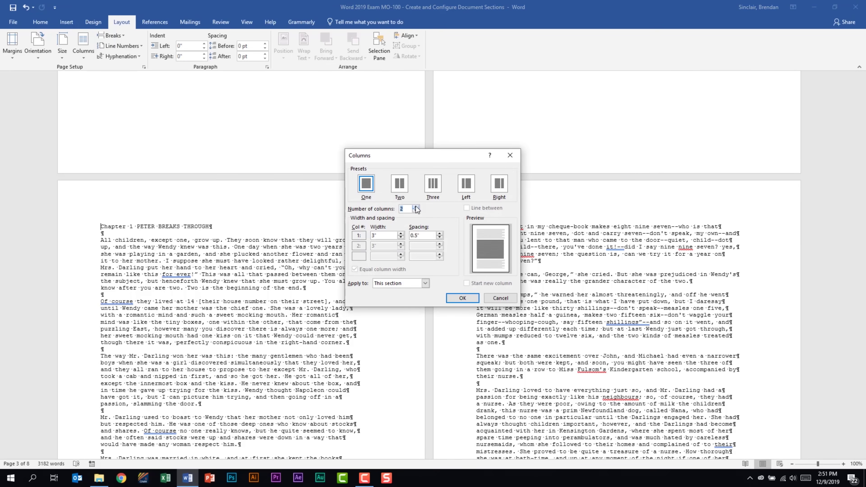
click(467, 208)
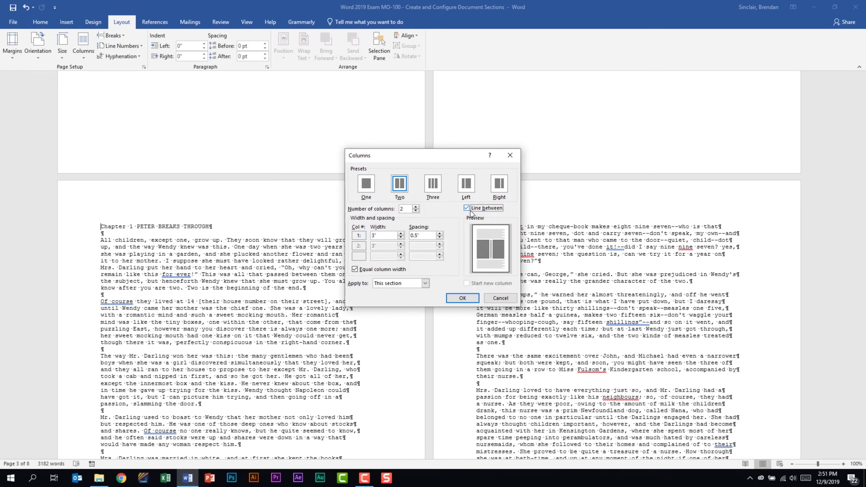
click(463, 298)
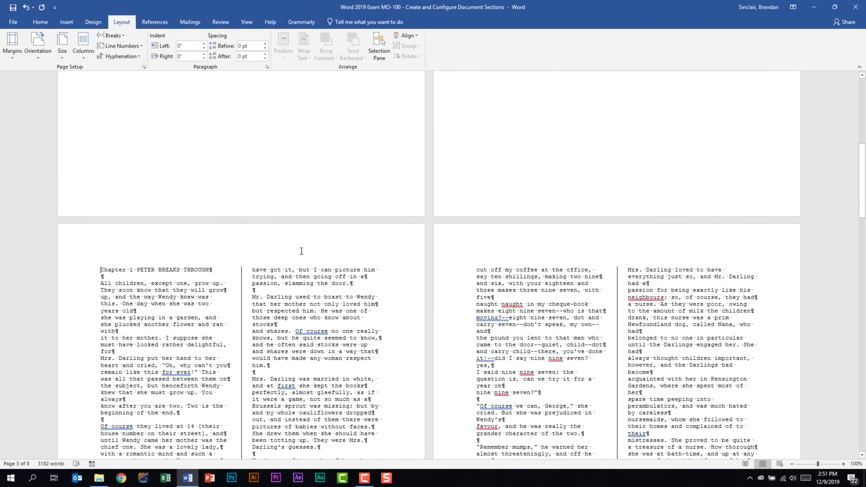
Set the page vertical alignment to Center for the section holding the title page and contents list.
scroll(301, 250, up, 10)
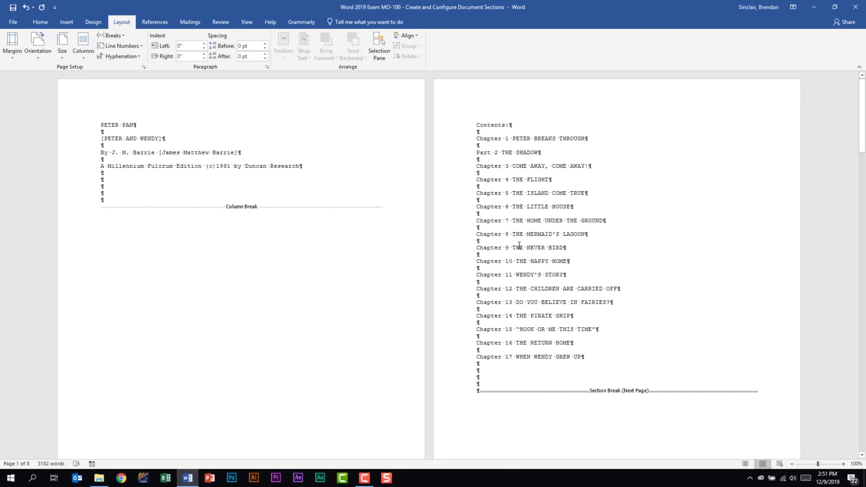
click(576, 240)
click(143, 65)
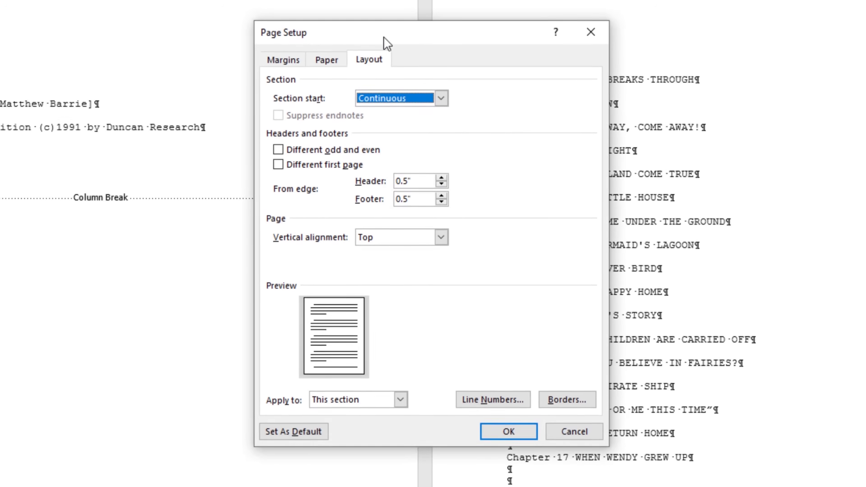
click(420, 234)
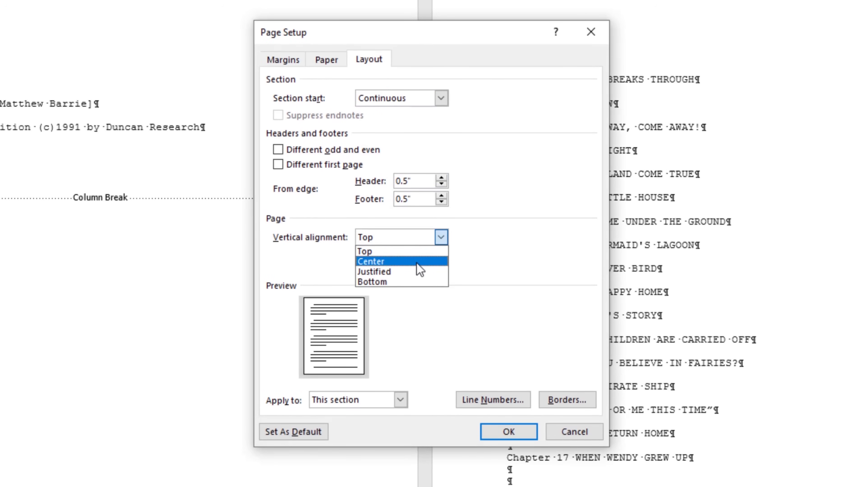
click(420, 270)
click(510, 433)
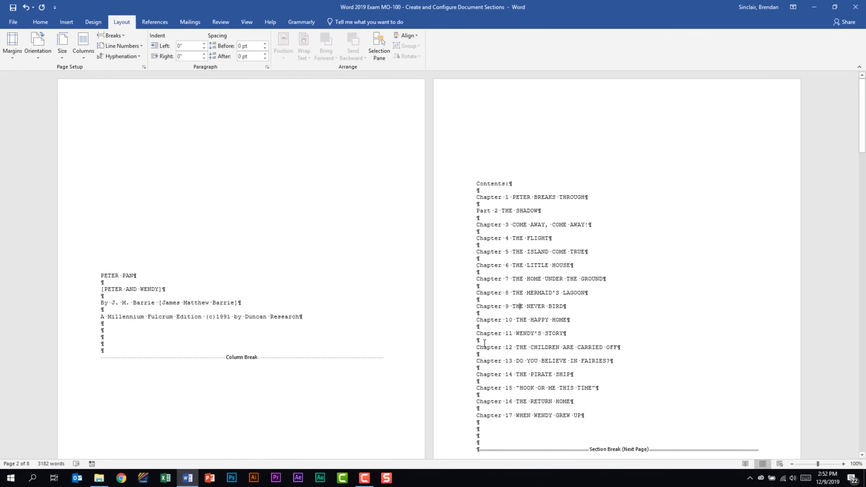
scroll(485, 342, down, 10)
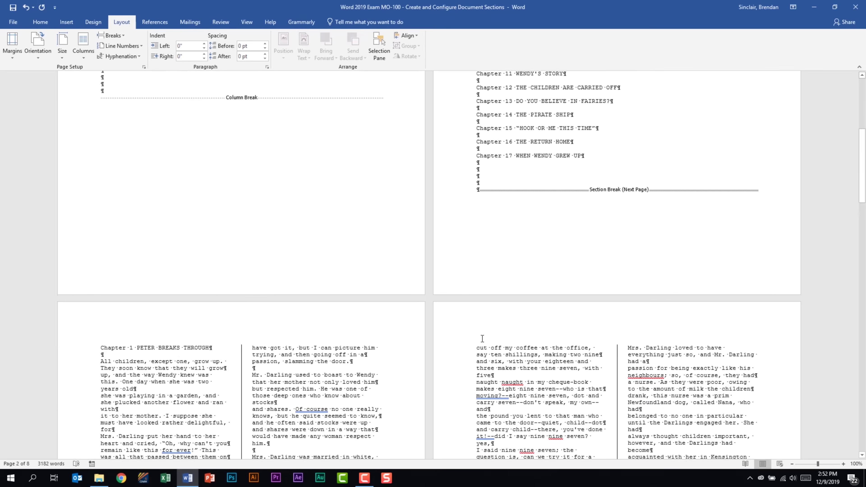
scroll(865, 365, down, 15)
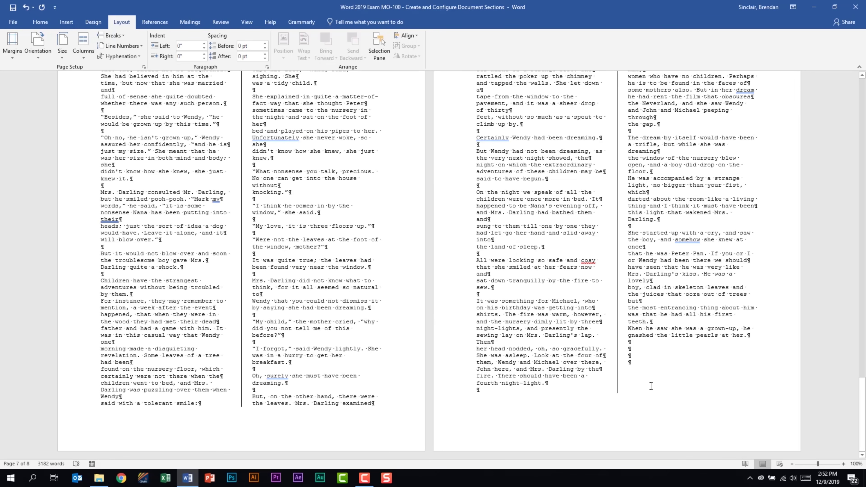
scroll(652, 386, up, 3)
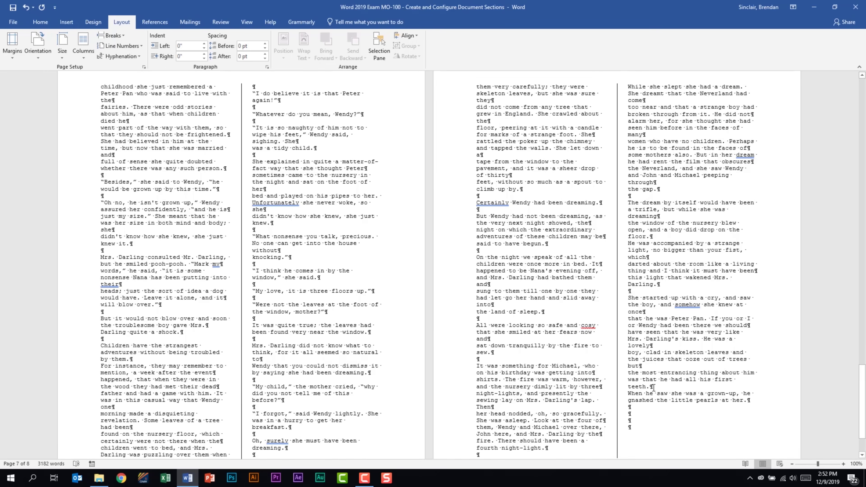